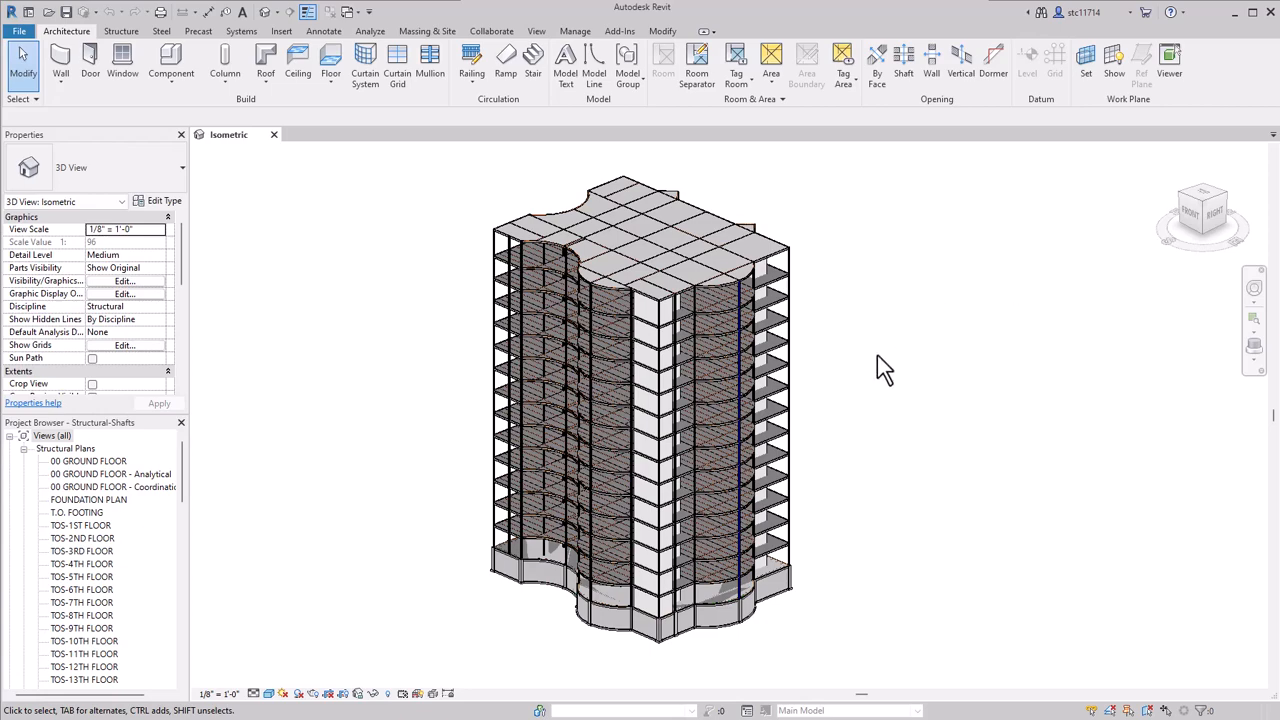
# - Enable the section box in the isometric 3D view and pull its right-side face inward to cut through the building's shafts
pyautogui.scroll(4, 680, 398)
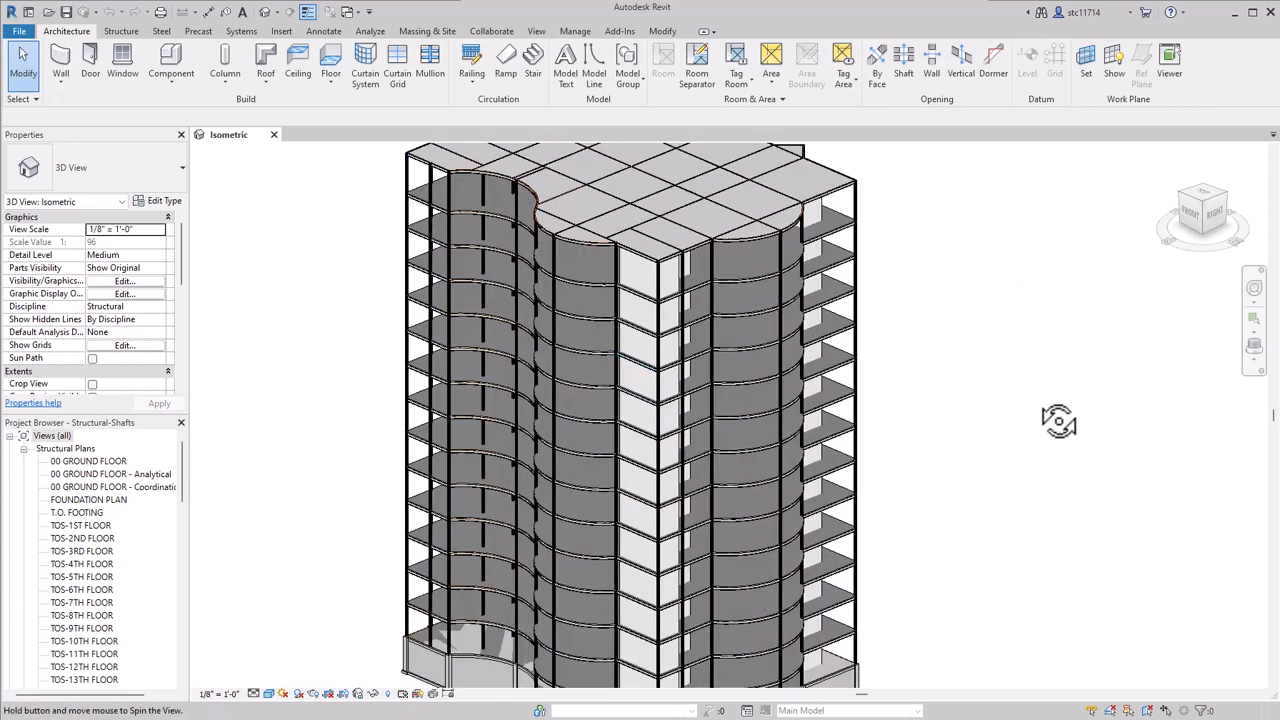
pyautogui.keyDown('shift'); pyautogui.moveTo(1057, 423); pyautogui.dragTo(985, 405, button='middle'); pyautogui.keyUp('shift')
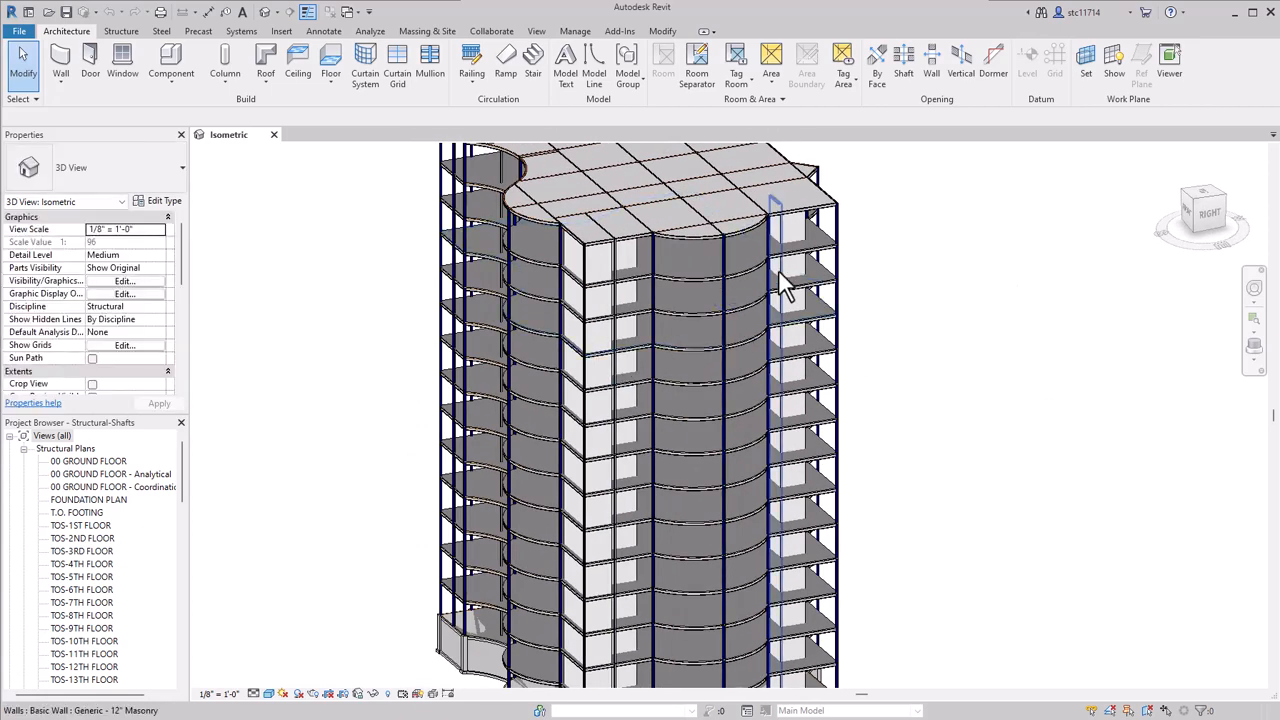
pyautogui.scroll(-3, 880, 340)
pyautogui.keyDown('shift'); pyautogui.moveTo(900, 349); pyautogui.dragTo(1011, 426, button='middle'); pyautogui.keyUp('shift')
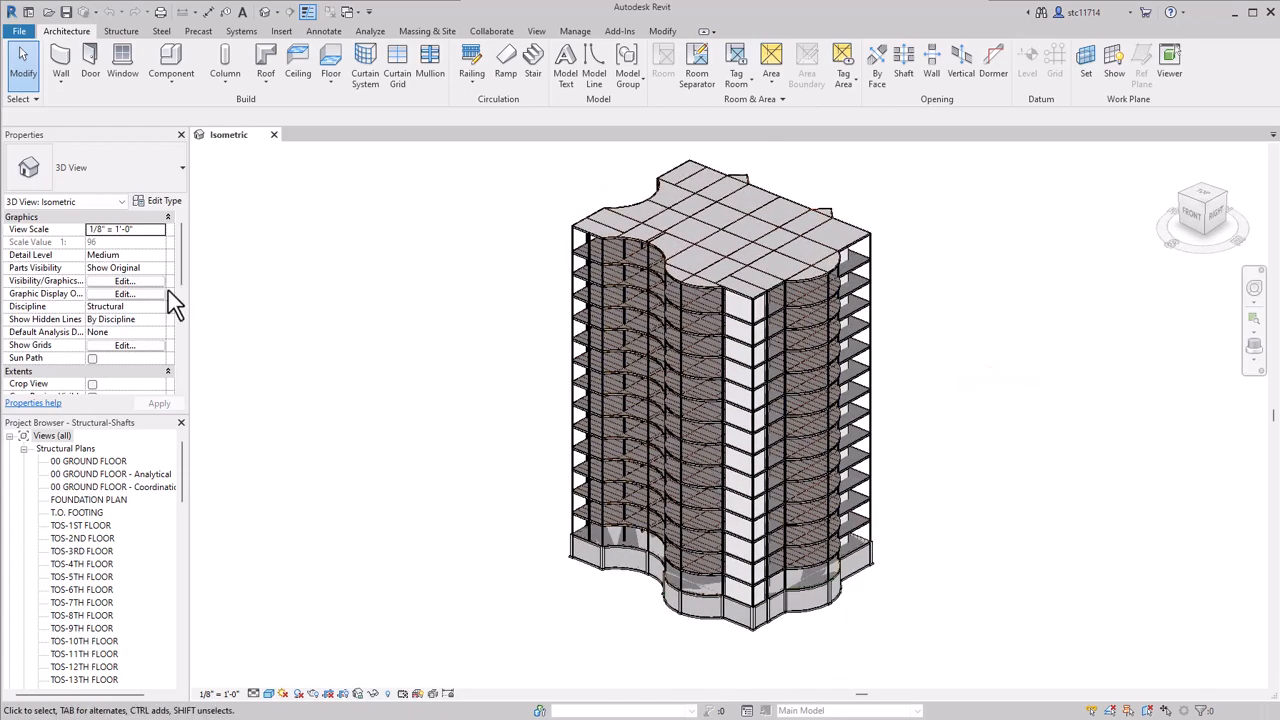
pyautogui.scroll(-3, 115, 343)
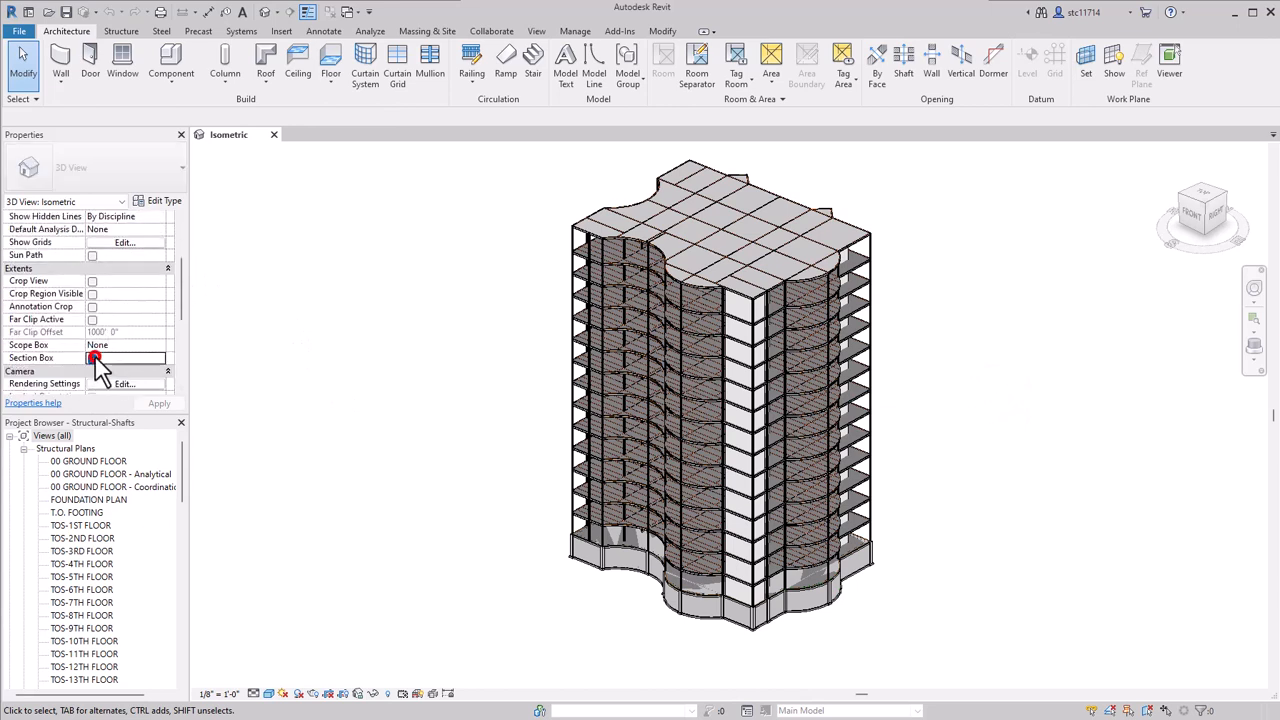
pyautogui.click(94, 357)
pyautogui.click(552, 231)
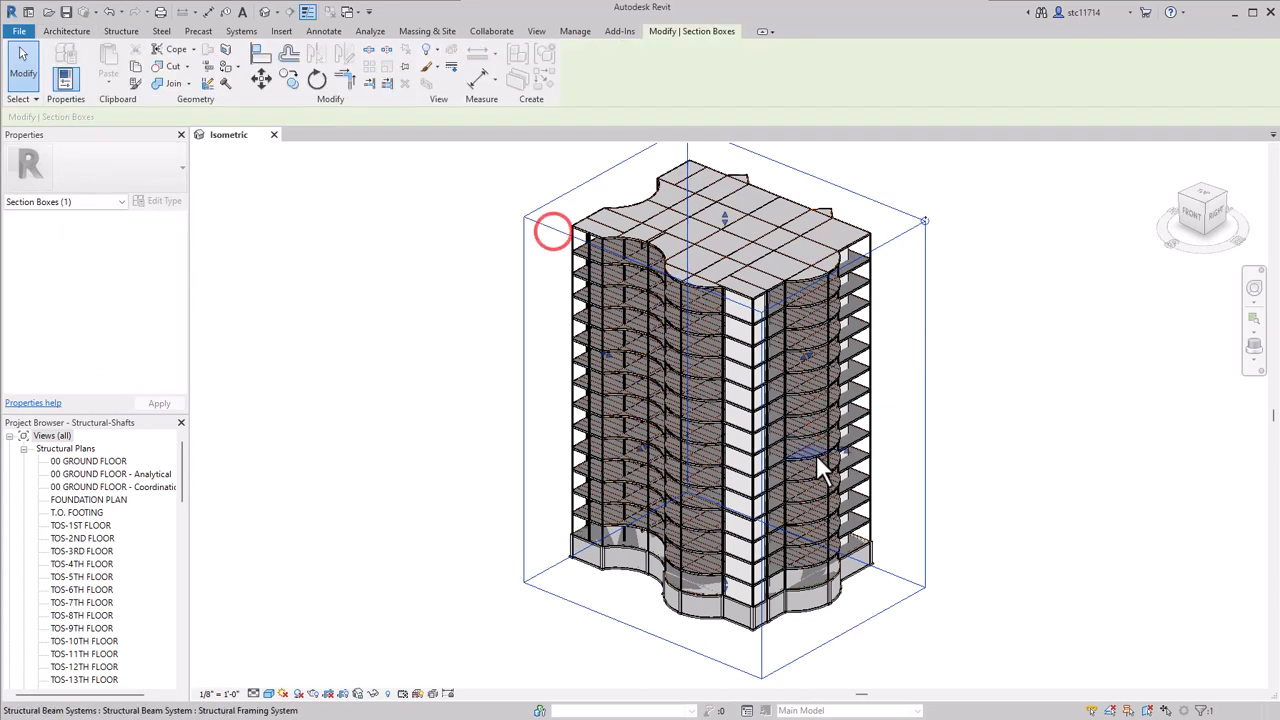
pyautogui.moveTo(846, 452); pyautogui.dragTo(791, 430)
pyautogui.click(972, 306)
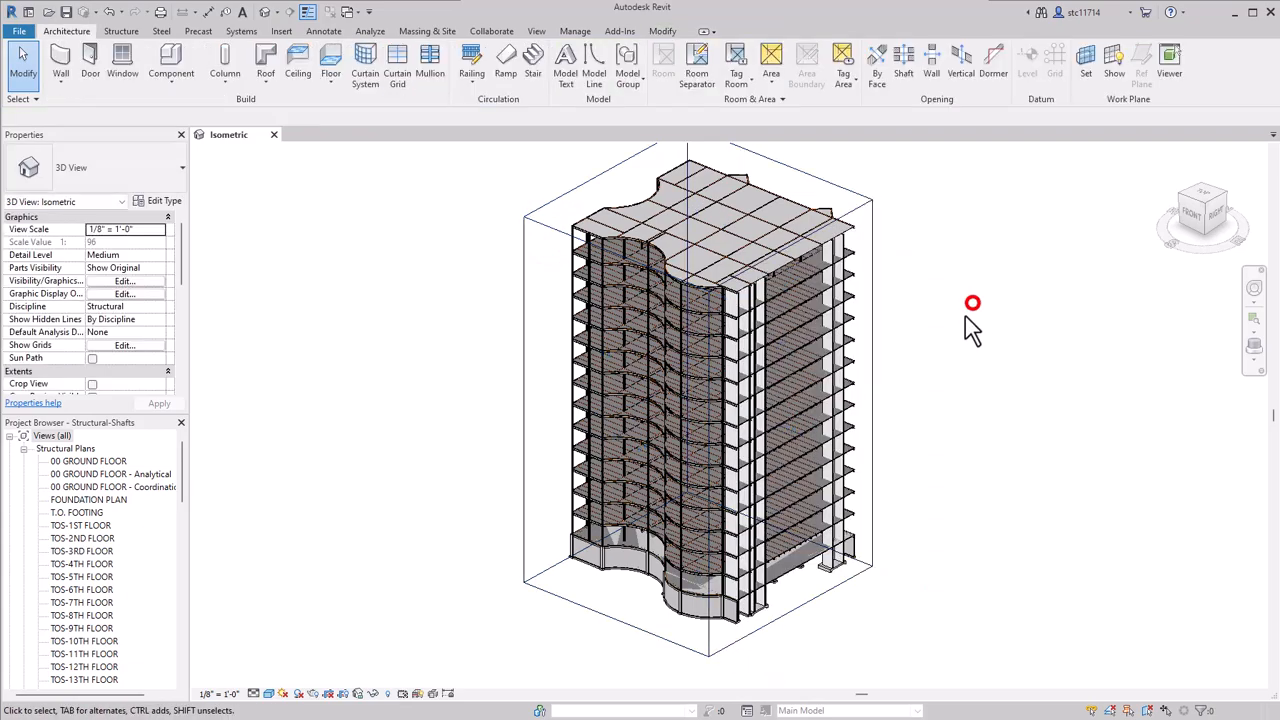
# - Examine how the floor slabs cross the masonry shafts in the sectioned 3D view, from the upper floors down to the footings
pyautogui.scroll(6, 909, 349)
pyautogui.keyDown('shift'); pyautogui.moveTo(909, 371); pyautogui.dragTo(854, 371, button='middle'); pyautogui.keyUp('shift')
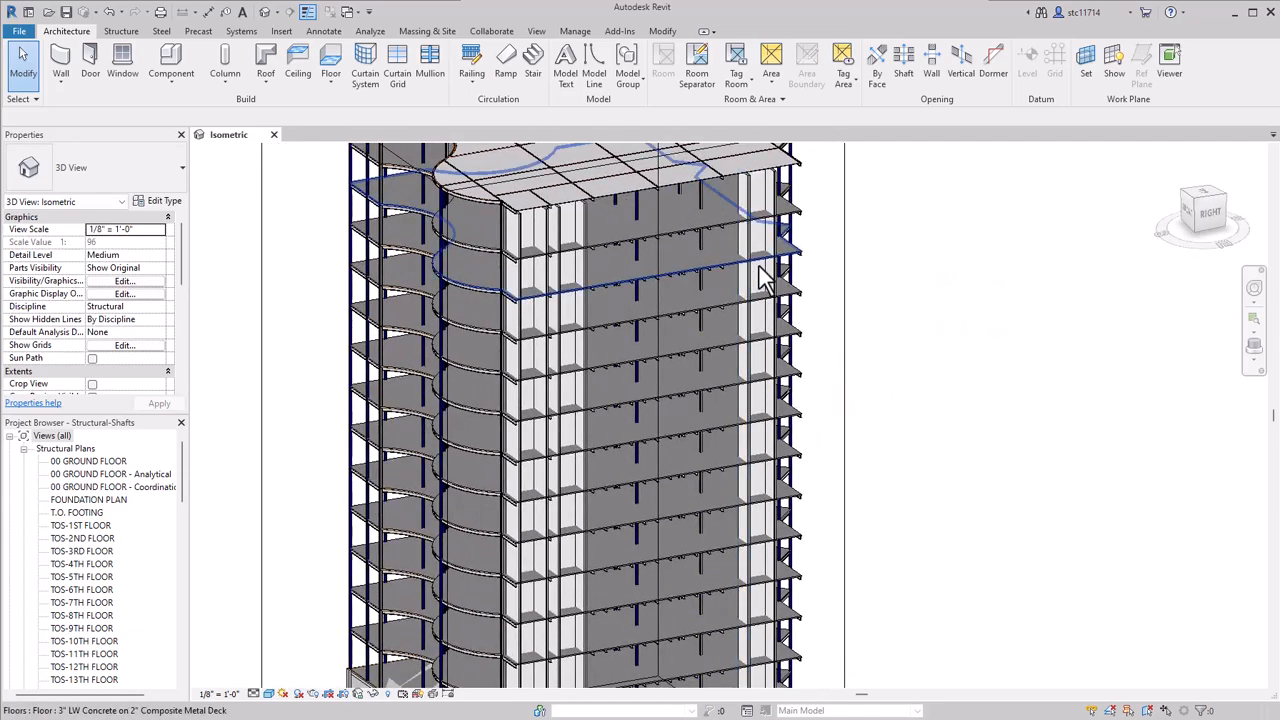
pyautogui.scroll(1, 770, 278)
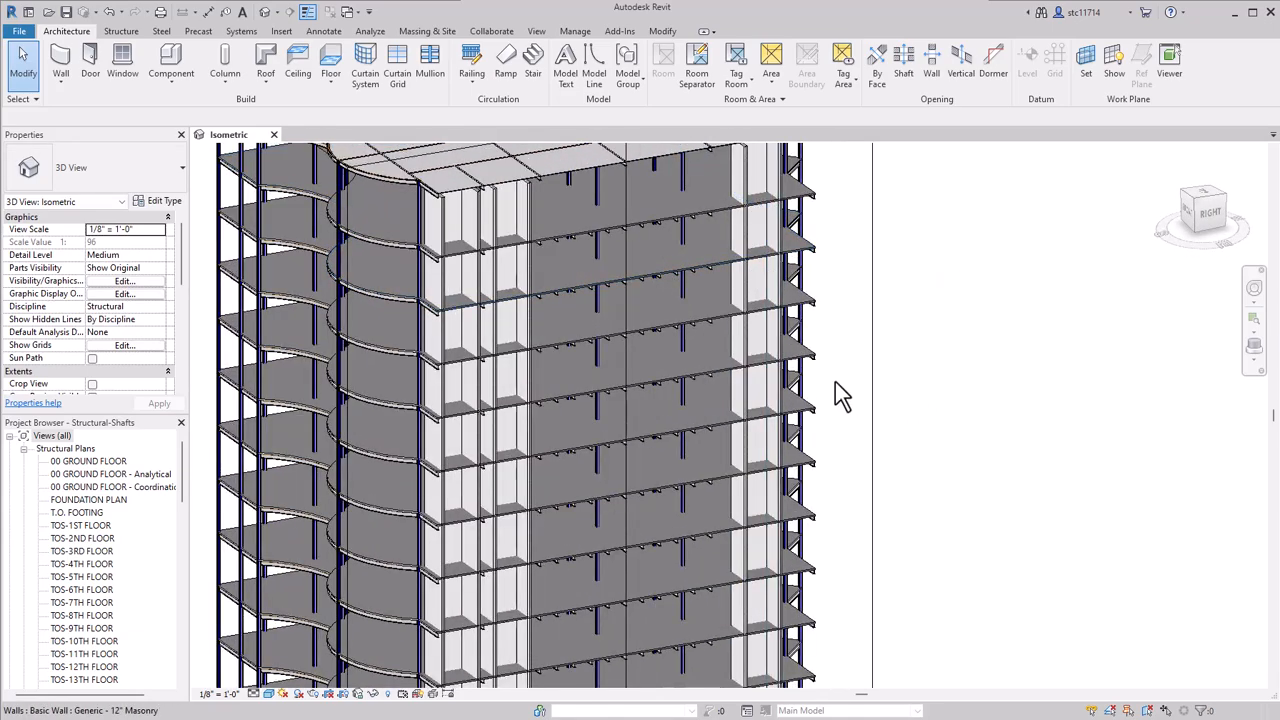
pyautogui.scroll(-1, 924, 473)
pyautogui.moveTo(957, 527); pyautogui.dragTo(941, 417, button='middle')
pyautogui.scroll(-1, 921, 407)
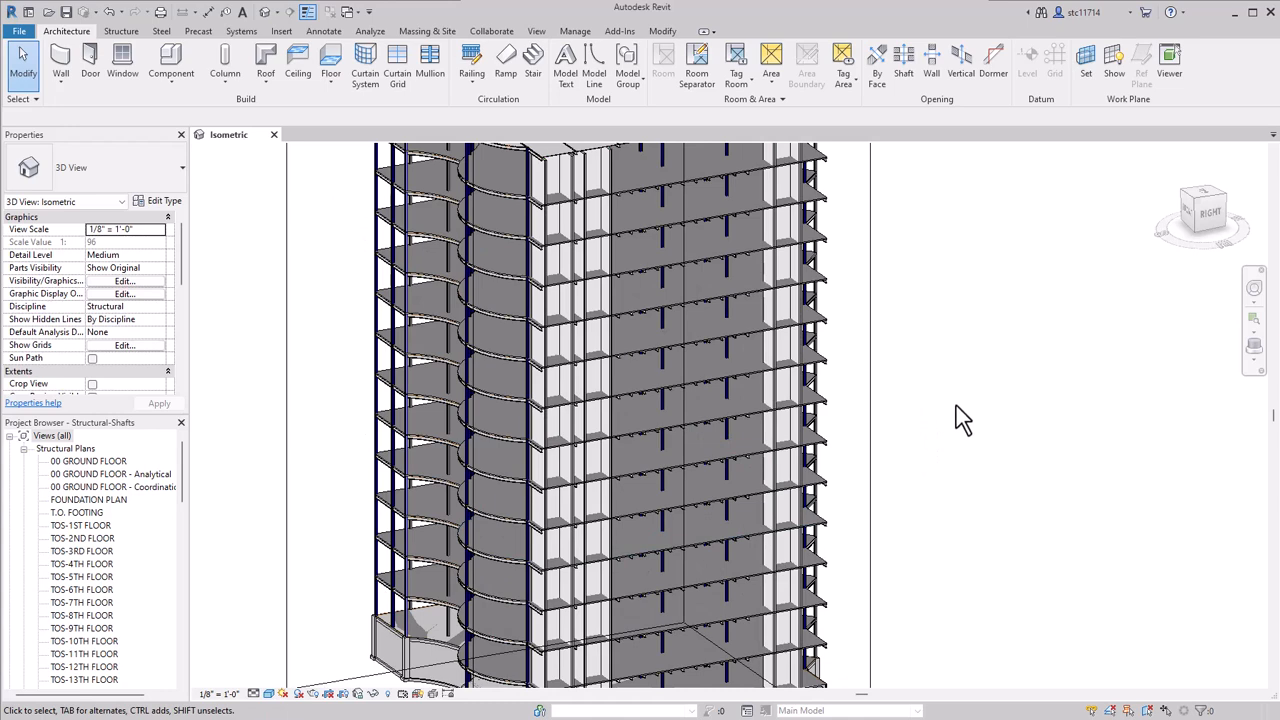
pyautogui.scroll(-1, 956, 406)
pyautogui.moveTo(953, 425); pyautogui.dragTo(943, 400, button='middle')
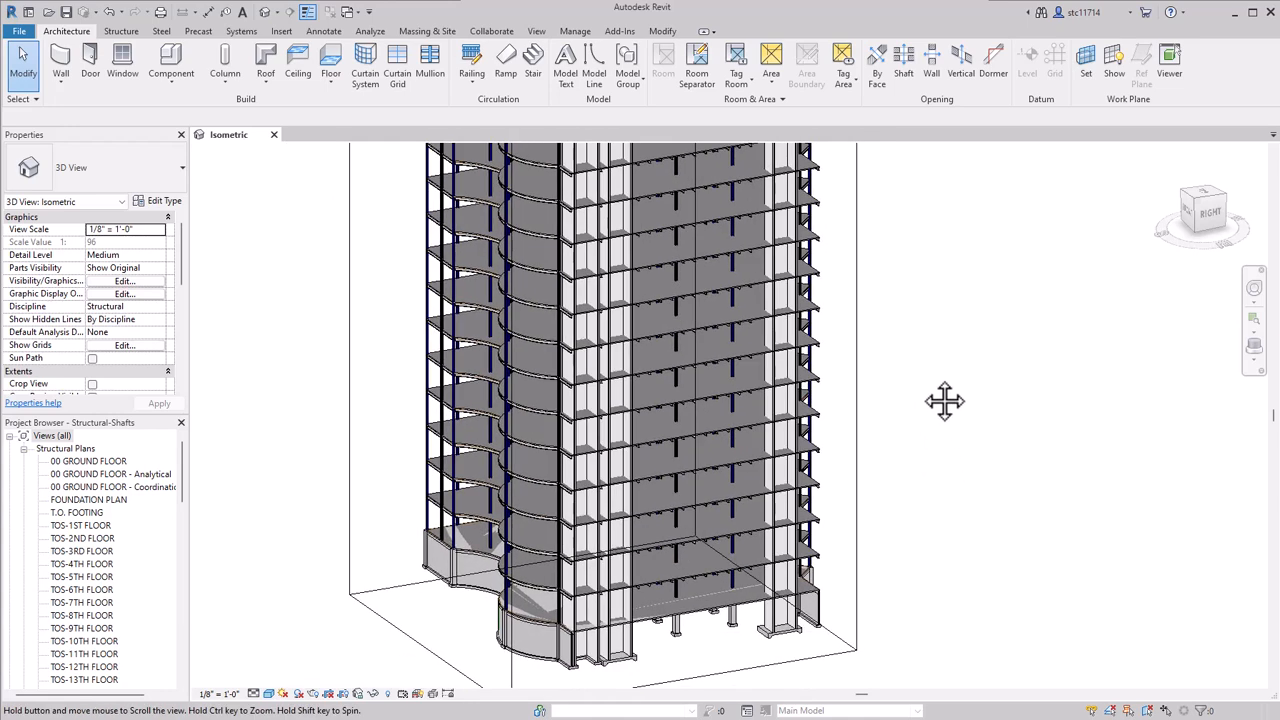
pyautogui.click(894, 371)
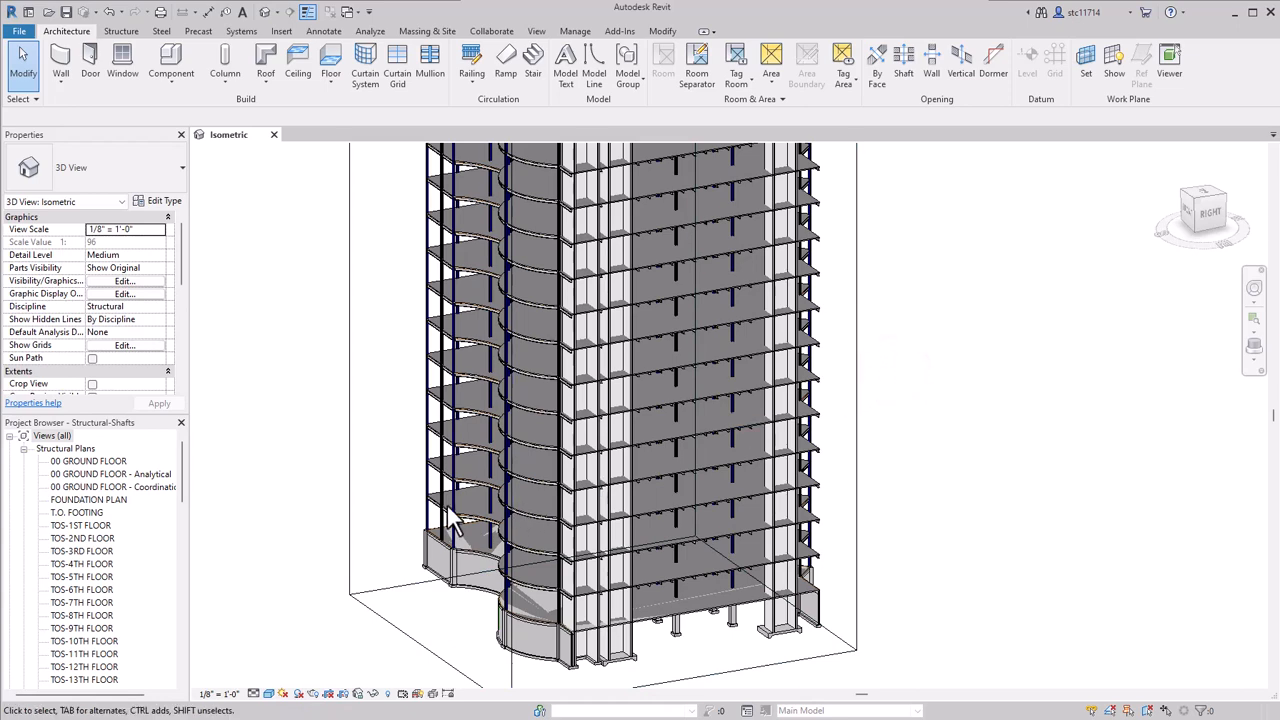
# - Open the T.O. FOOTING structural plan and sketch a shaft opening boundary along the outer faces of the rectangular masonry shaft's four walls
pyautogui.doubleClick(86, 513)
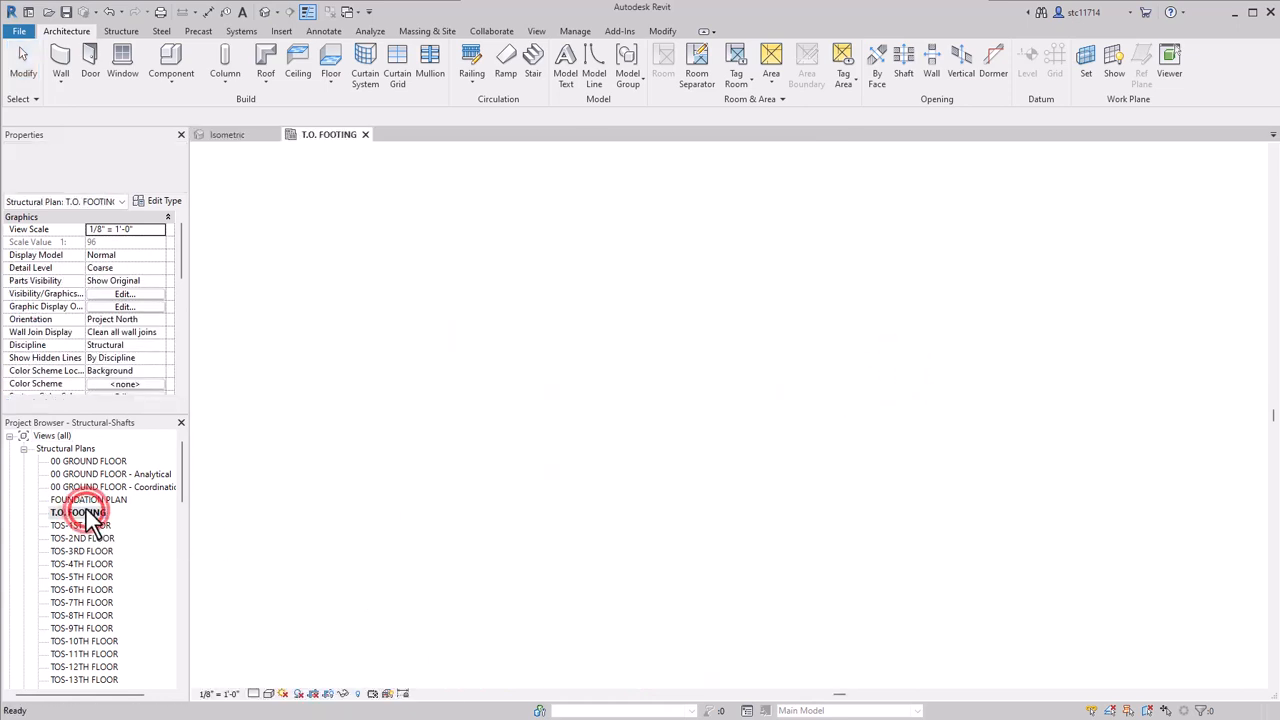
pyautogui.scroll(5, 870, 530)
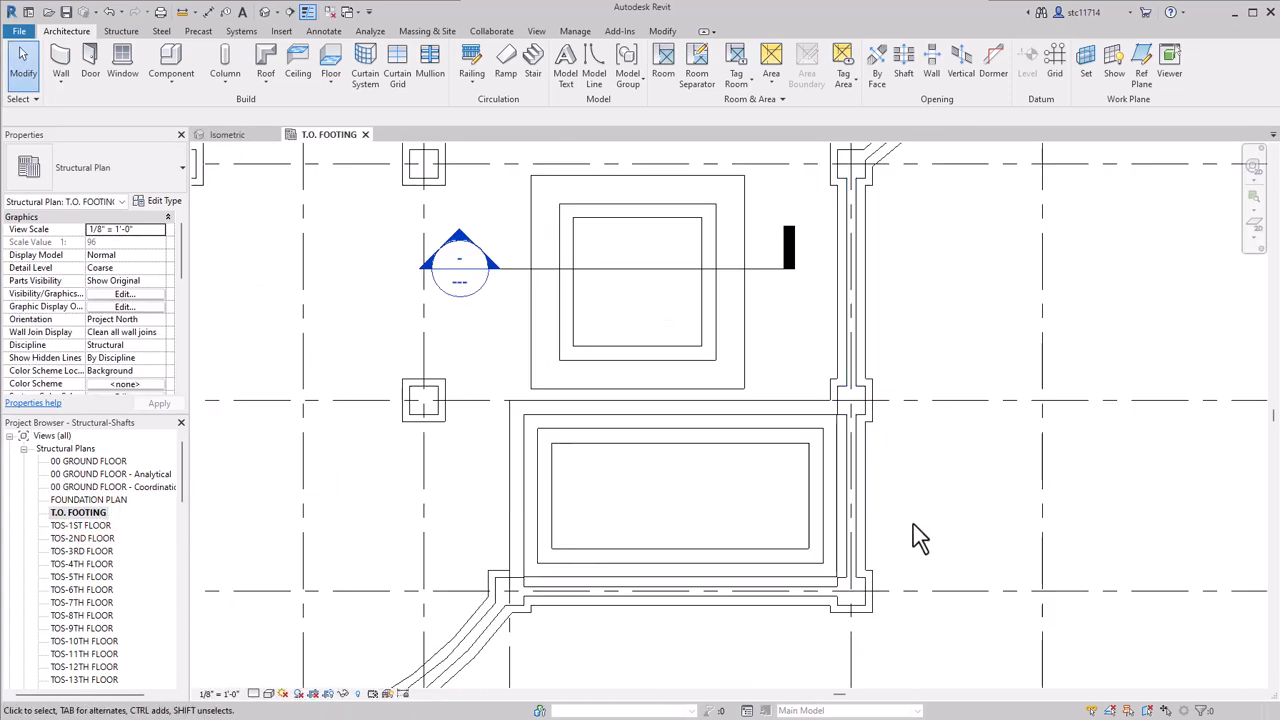
pyautogui.moveTo(930, 527)
pyautogui.mouseDown(button='middle')
pyautogui.moveTo(980, 534)
pyautogui.moveTo(1018, 503)
pyautogui.mouseUp(button='middle')
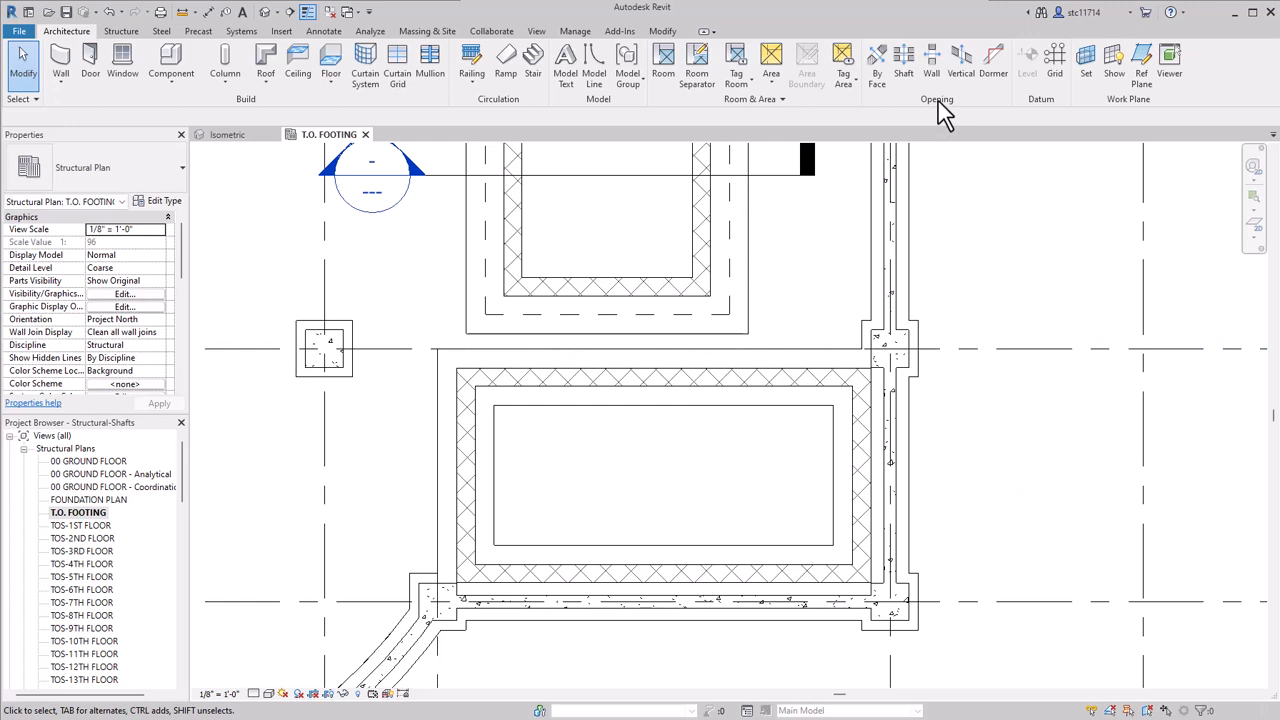
pyautogui.click(912, 72)
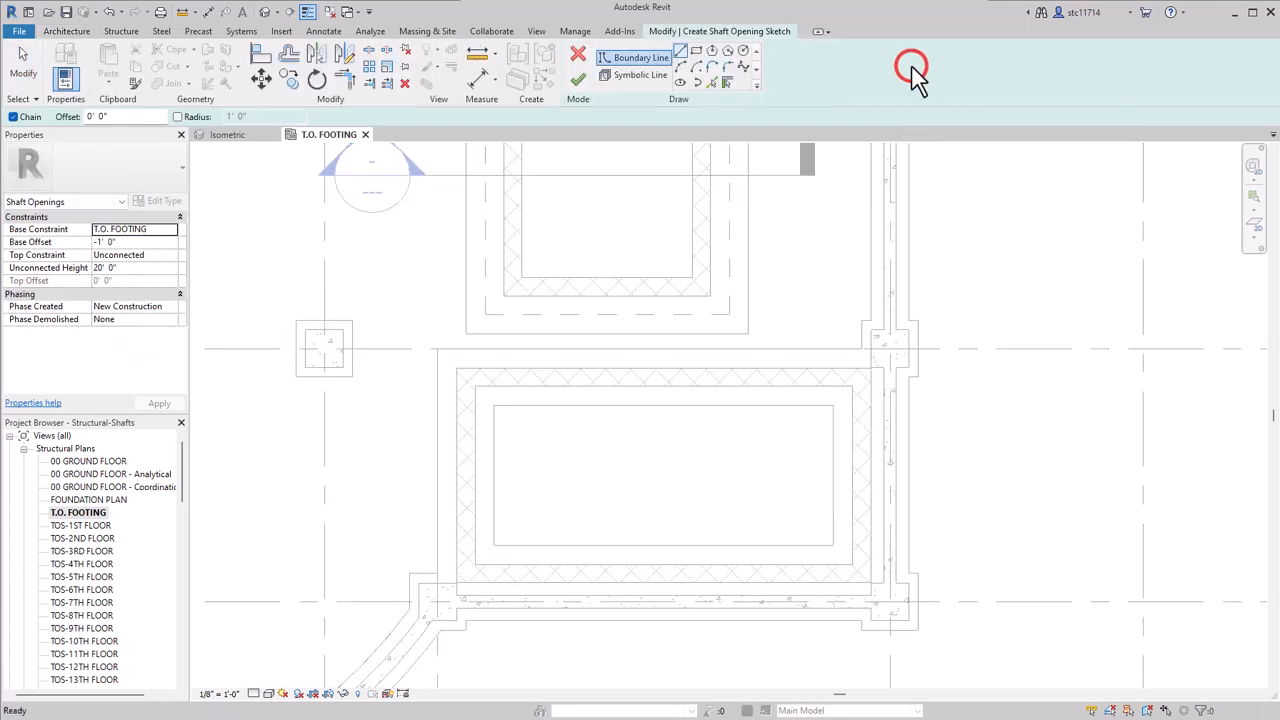
pyautogui.click(728, 84)
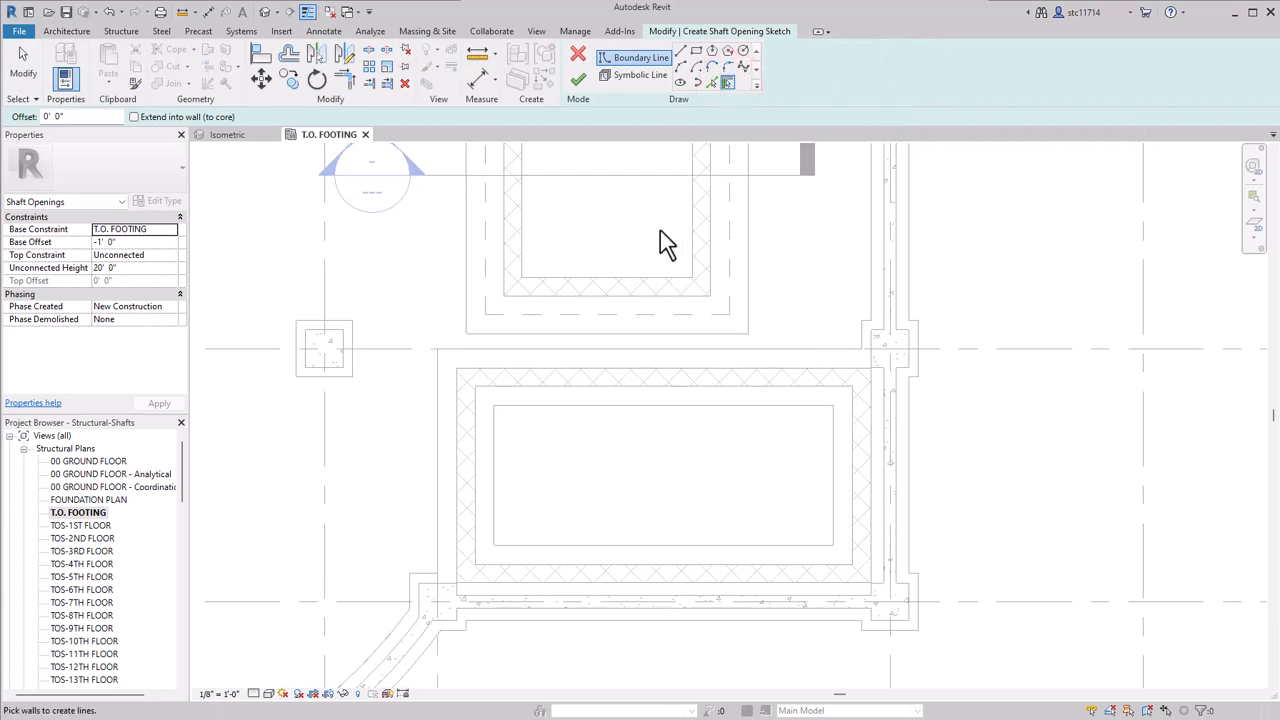
pyautogui.click(655, 366)
pyautogui.click(453, 442)
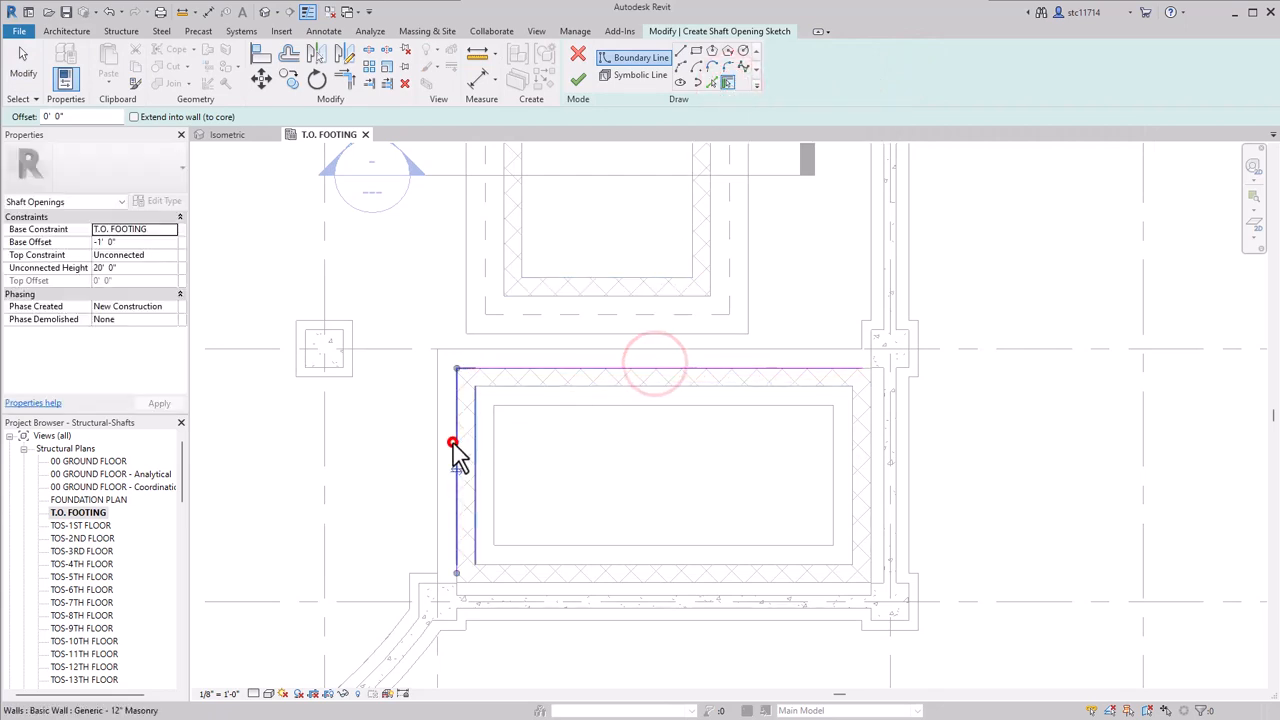
pyautogui.click(584, 581)
pyautogui.click(871, 472)
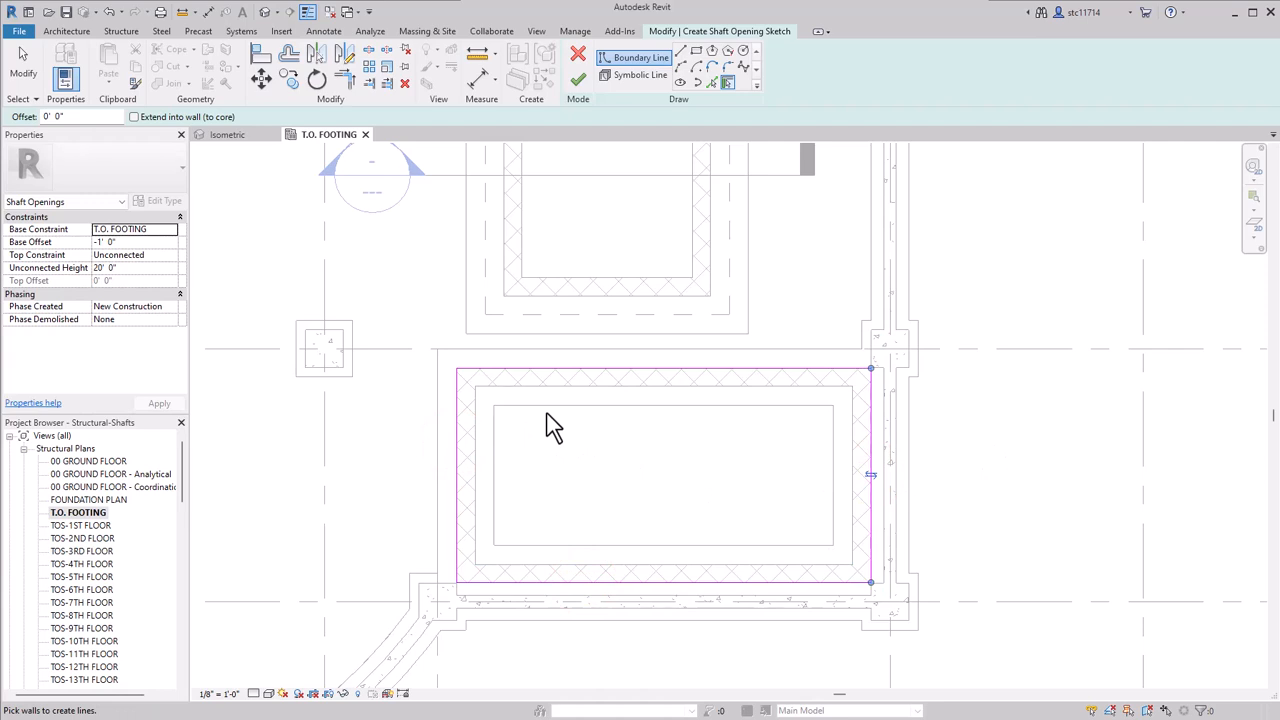
# - Draw two crossing symbolic lines between the rectangular shaft's inner wall corners and finish the shaft opening
pyautogui.click(633, 77)
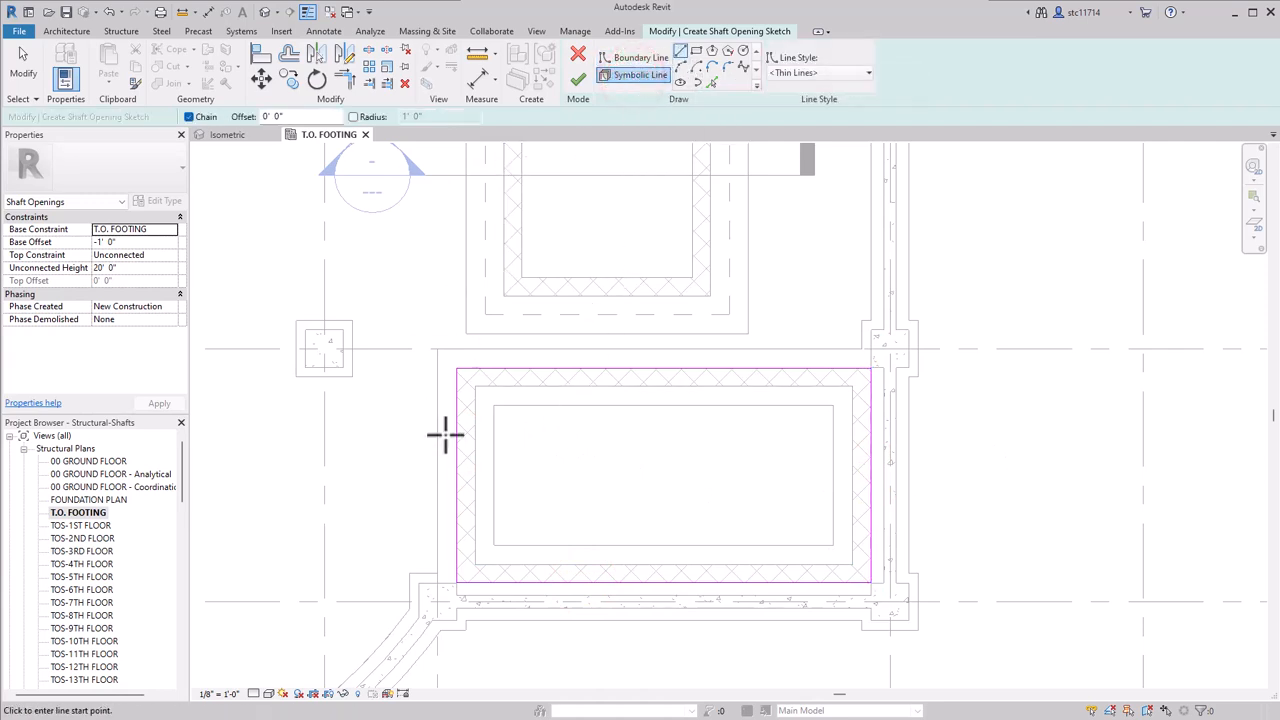
pyautogui.click(478, 389)
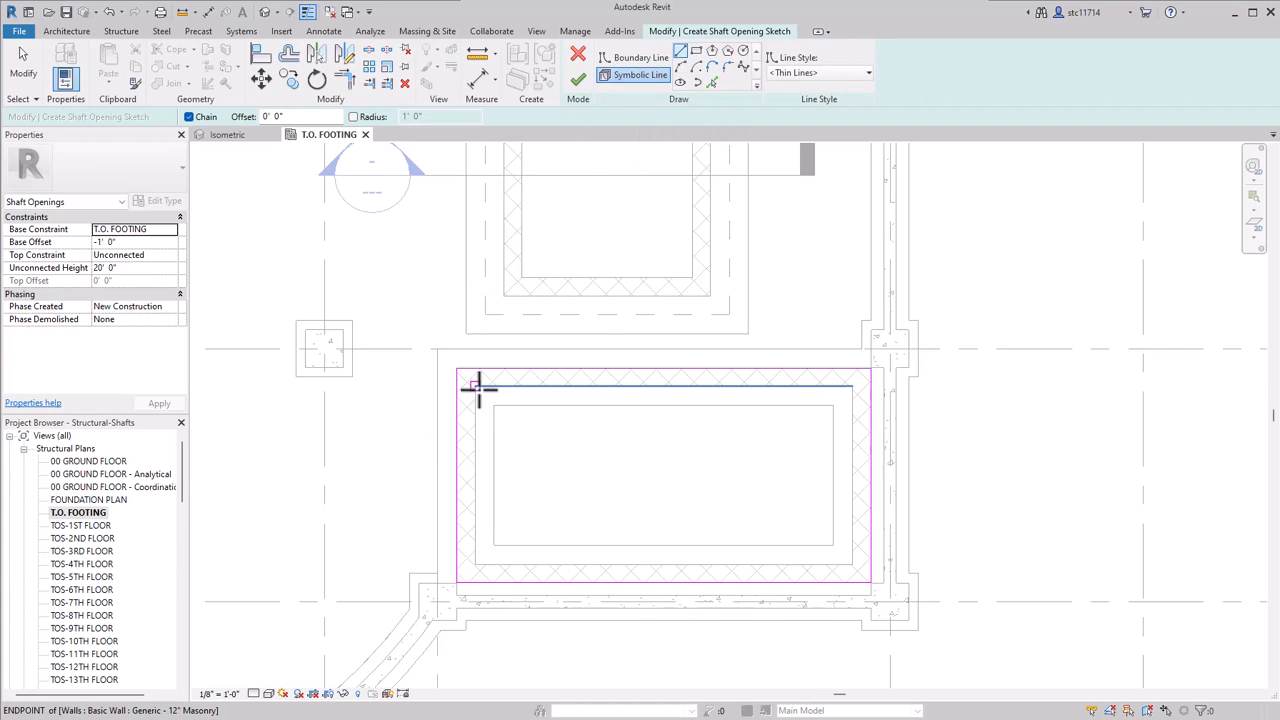
pyautogui.click(852, 565)
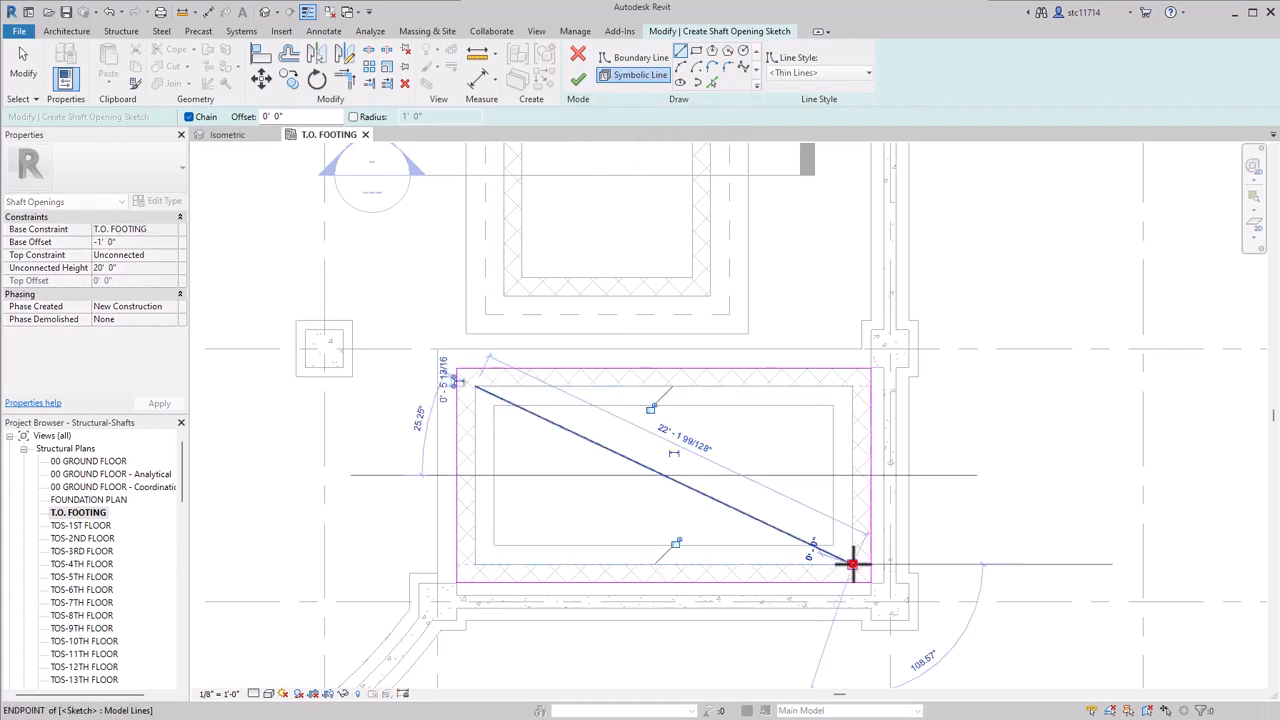
pyautogui.click(852, 389)
pyautogui.click(478, 565)
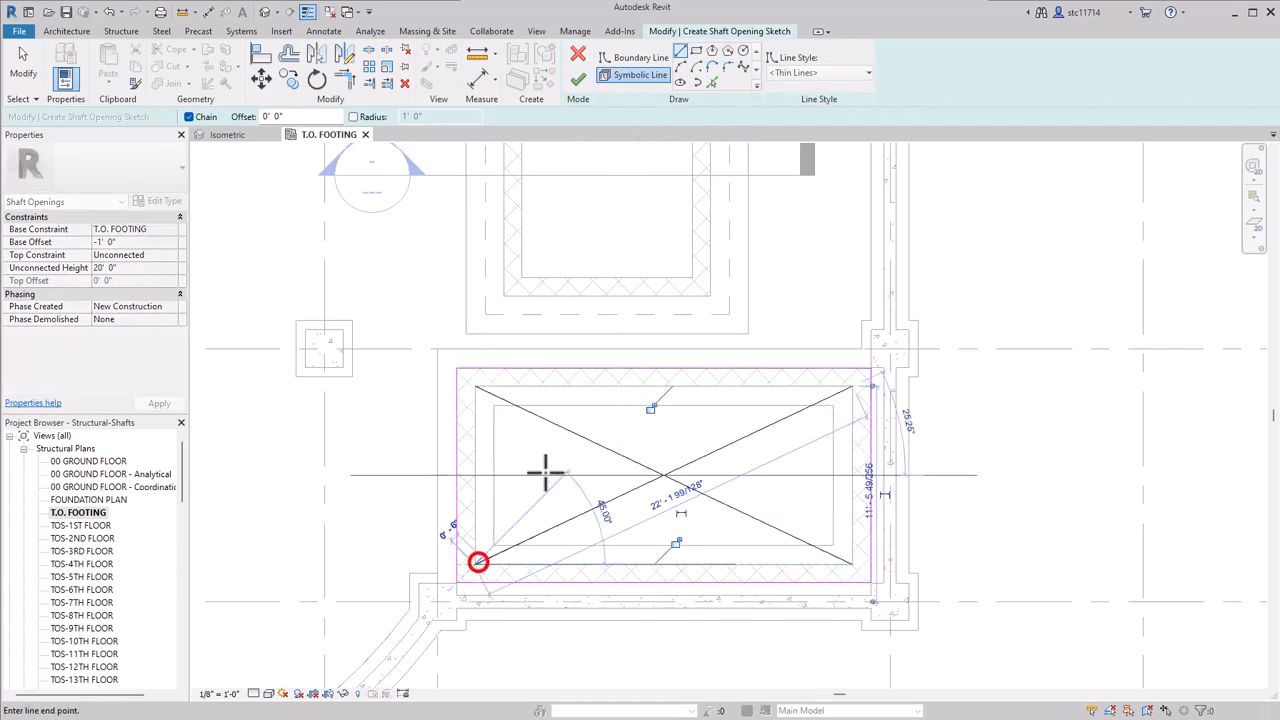
pyautogui.click(578, 80)
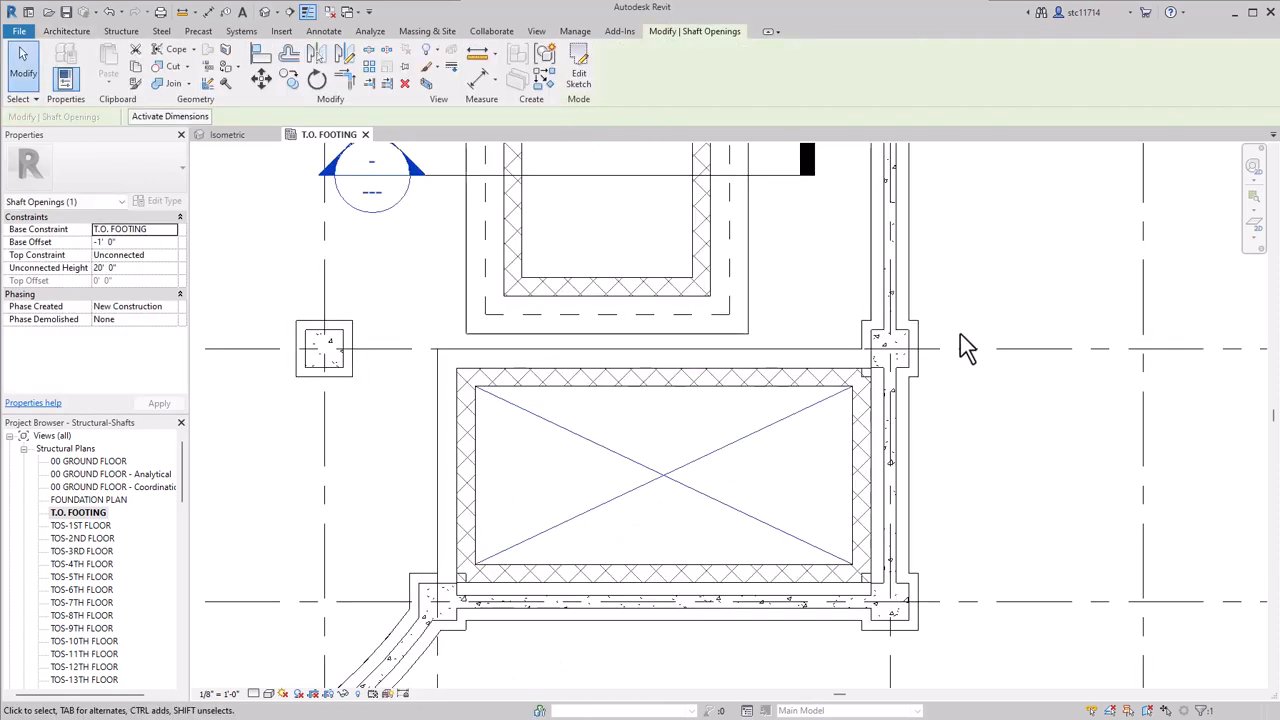
pyautogui.press('Escape')
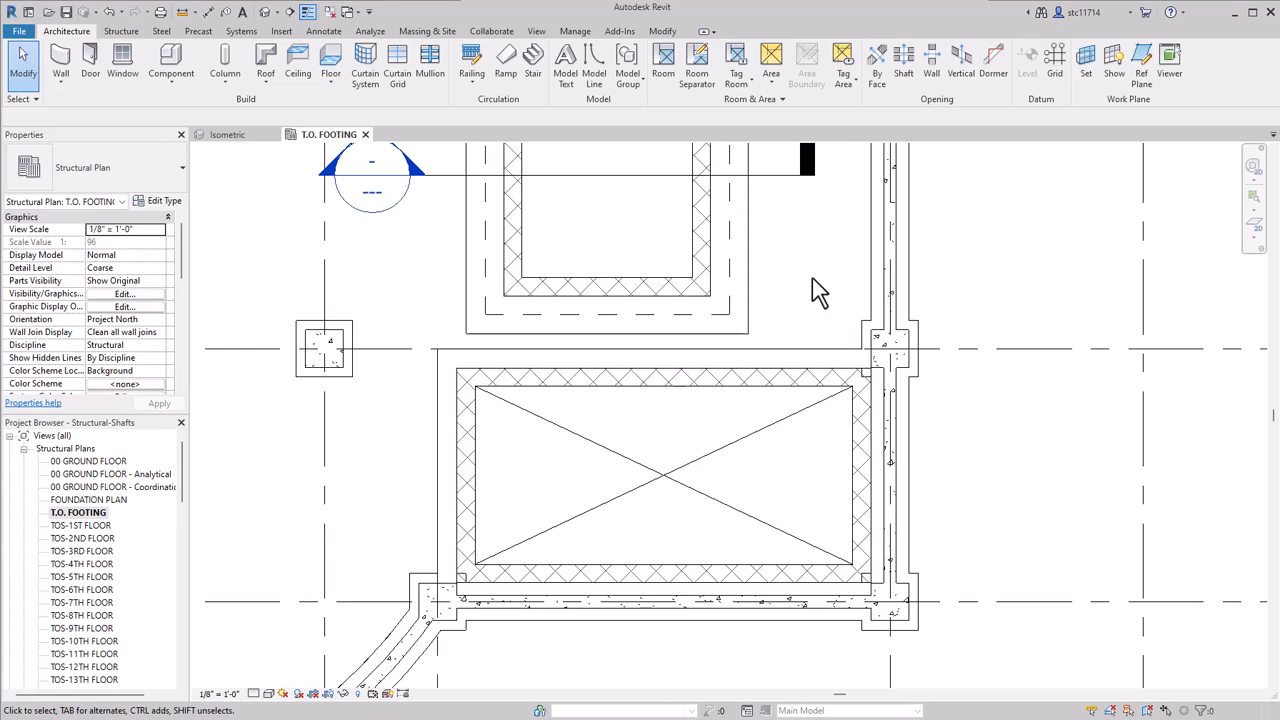
# - Sketch another shaft opening boundary by picking the outer faces of the square masonry shaft's four walls between grids E and F
pyautogui.moveTo(818, 292); pyautogui.dragTo(898, 493, button='middle')
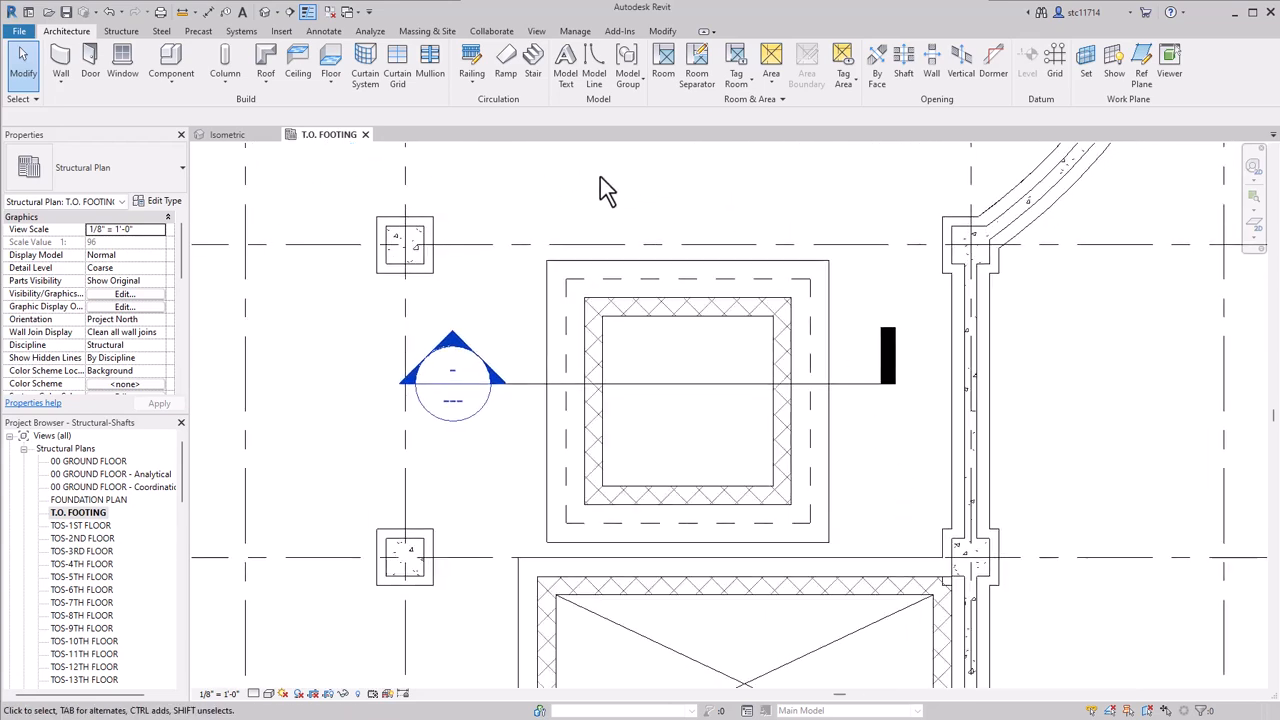
pyautogui.click(904, 75)
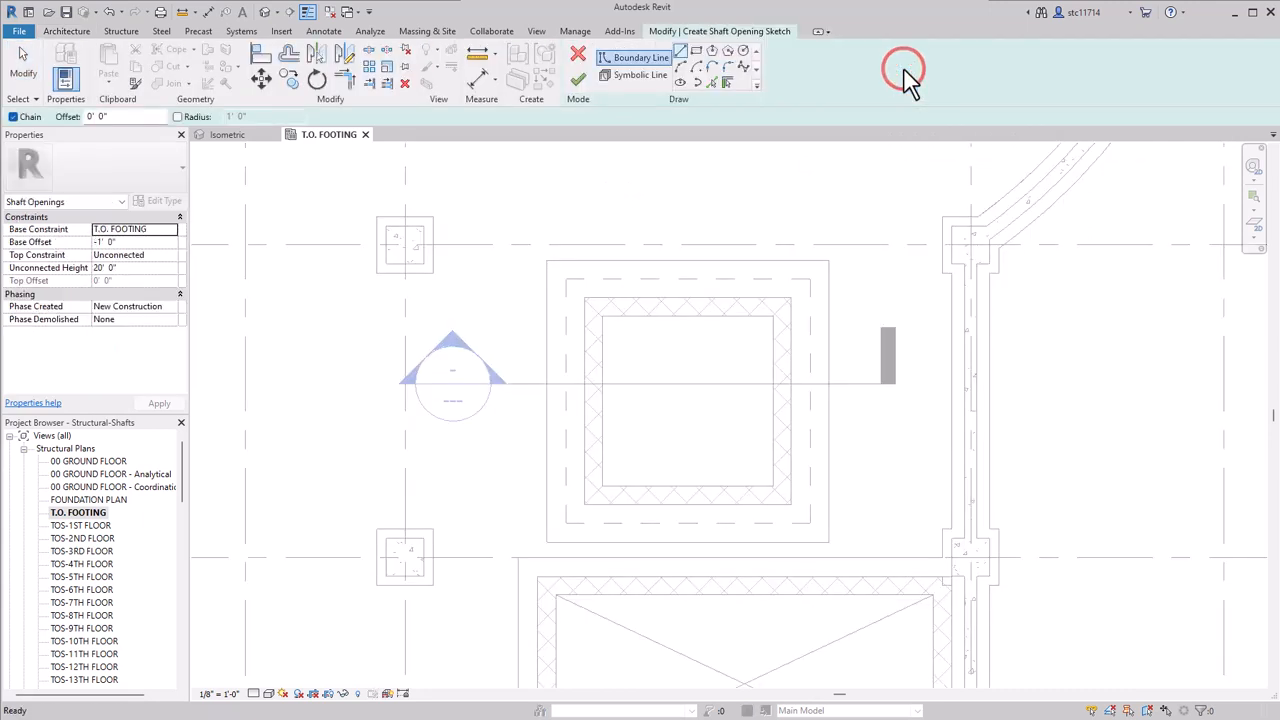
pyautogui.click(727, 82)
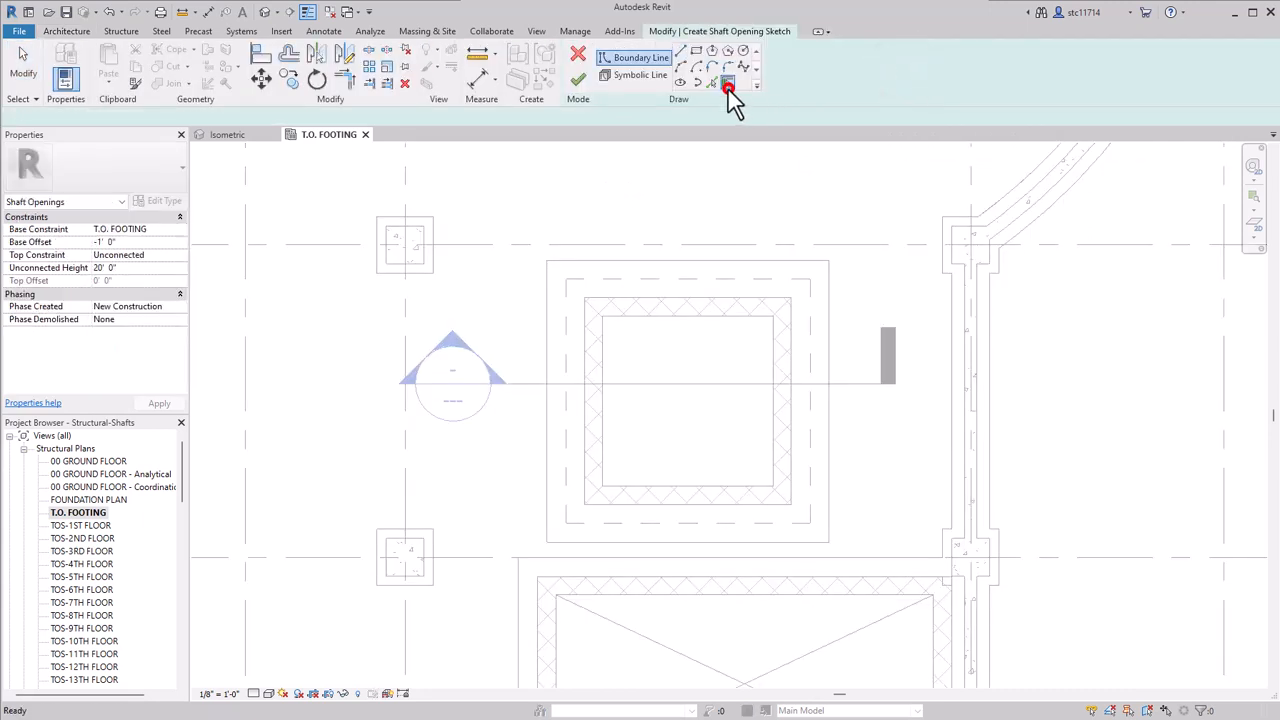
pyautogui.click(697, 298)
pyautogui.click(585, 396)
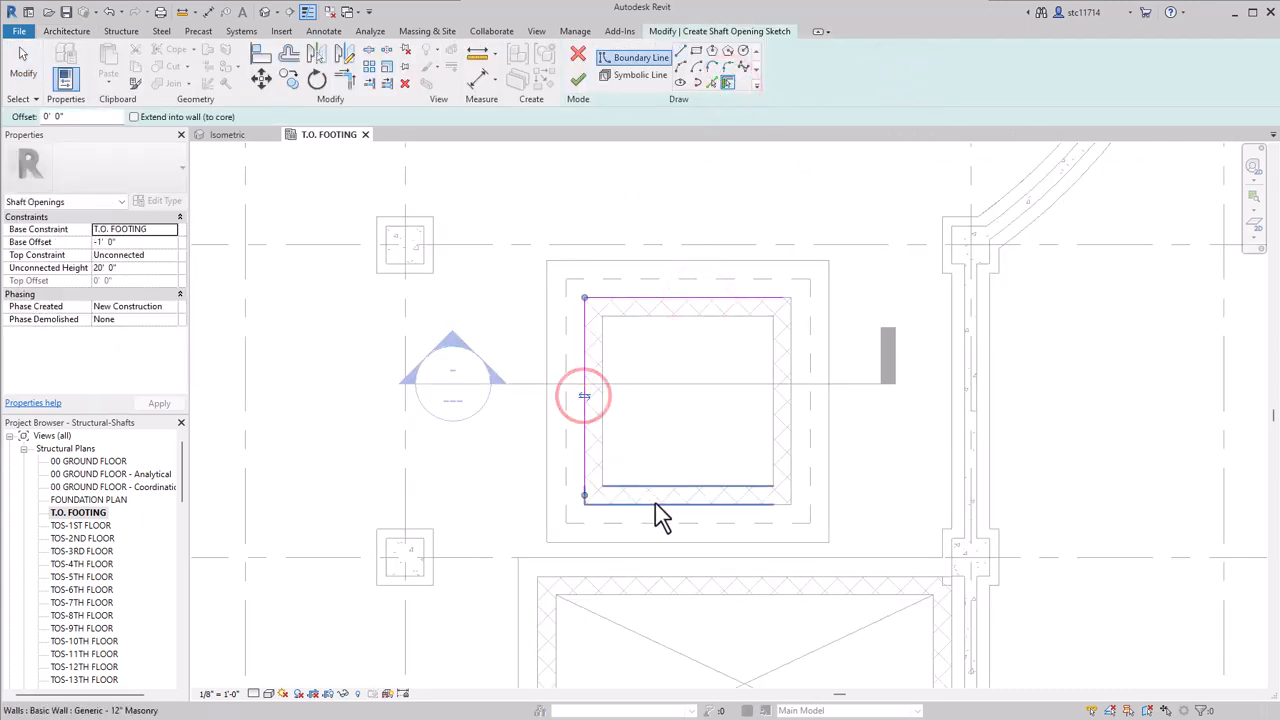
pyautogui.click(655, 503)
pyautogui.click(790, 438)
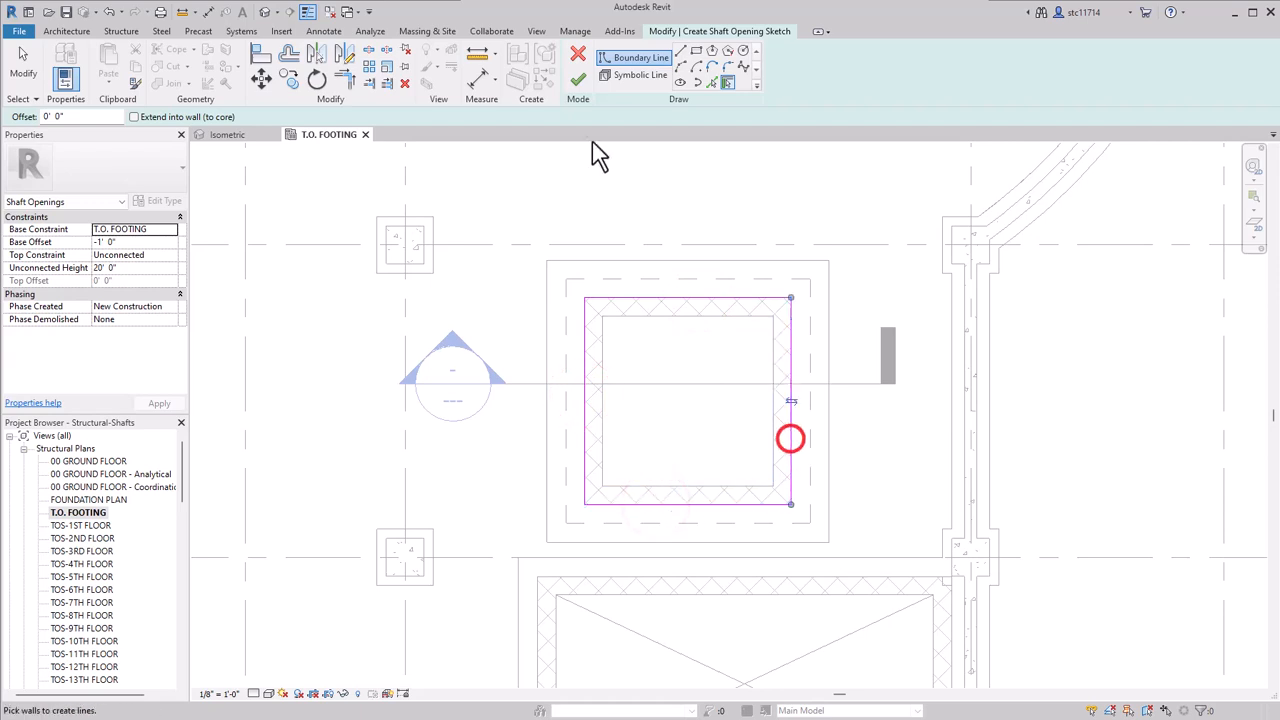
# - Add diagonal symbolic lines joining opposite inner corners of the square shaft and complete its shaft opening
pyautogui.click(630, 76)
pyautogui.click(681, 51)
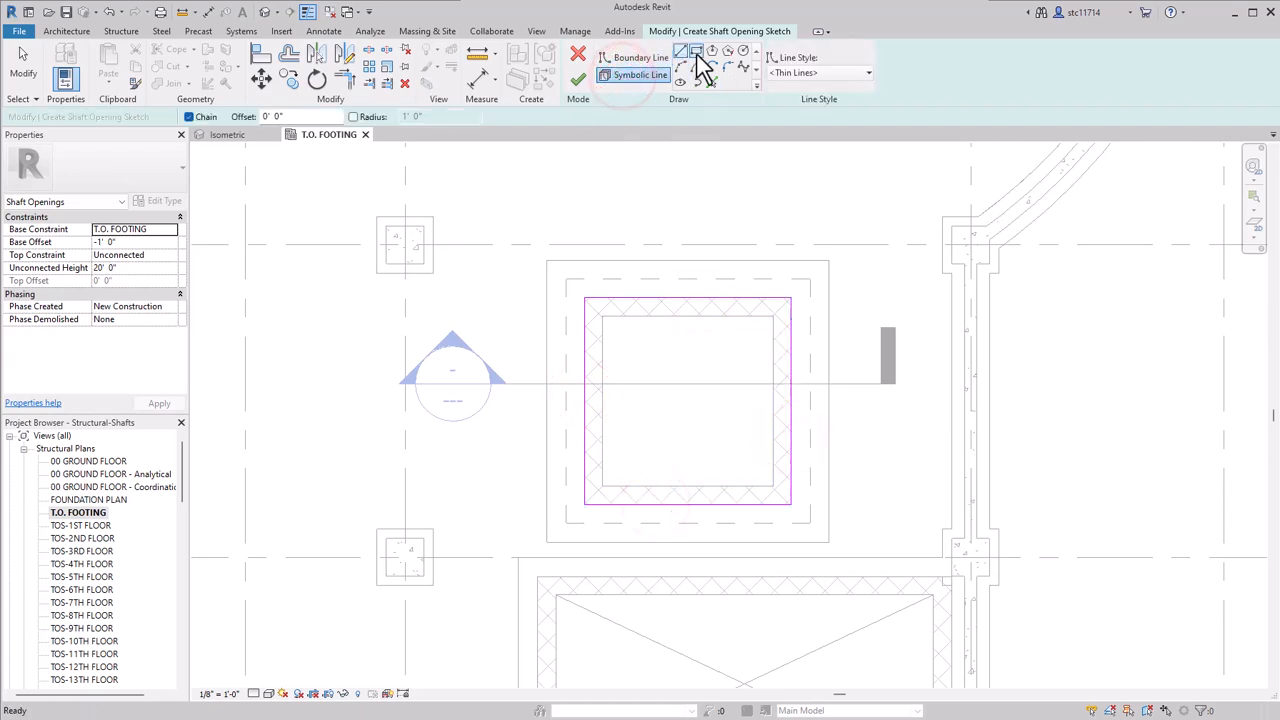
pyautogui.click(600, 310)
pyautogui.click(771, 482)
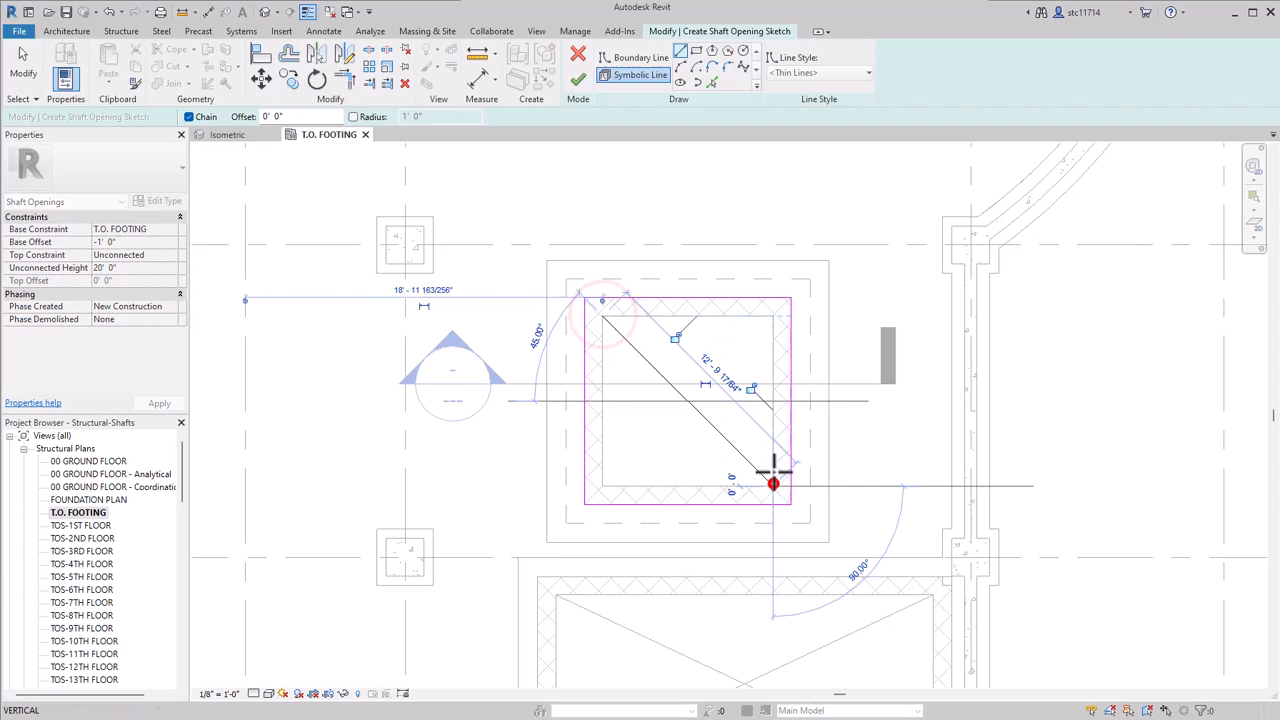
pyautogui.click(773, 317)
pyautogui.click(603, 486)
pyautogui.press('Escape')
pyautogui.press('Escape')
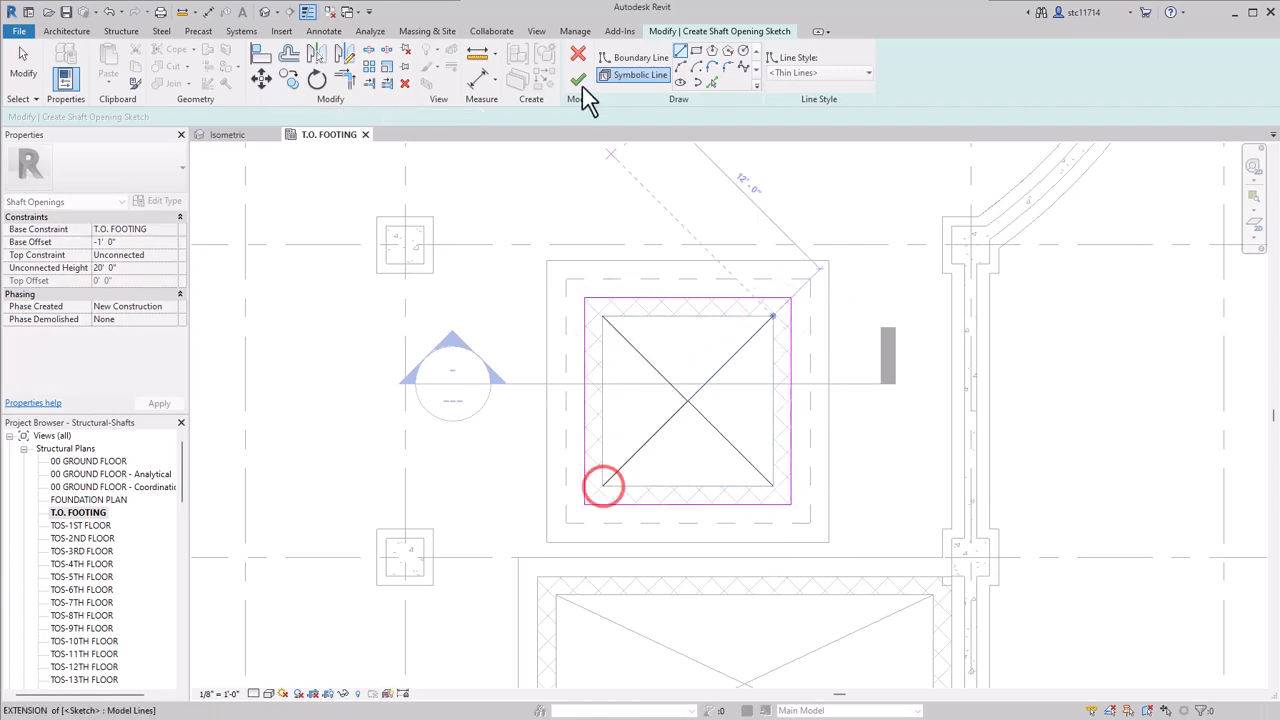
pyautogui.click(574, 78)
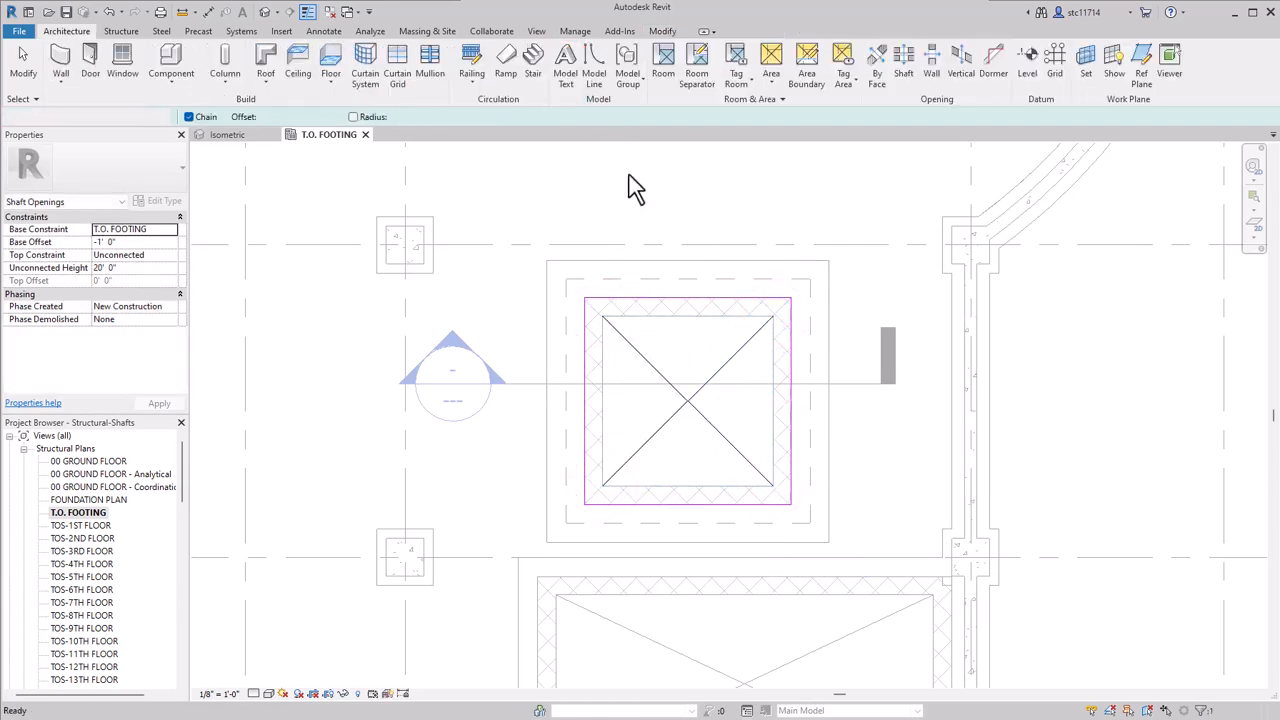
# - Sketch a shaft opening boundary along the outer faces of the four walls of the remaining square masonry shaft near the plan's upper right corner
pyautogui.scroll(-4, 700, 215)
pyautogui.moveTo(787, 273); pyautogui.dragTo(809, 490, button='middle')
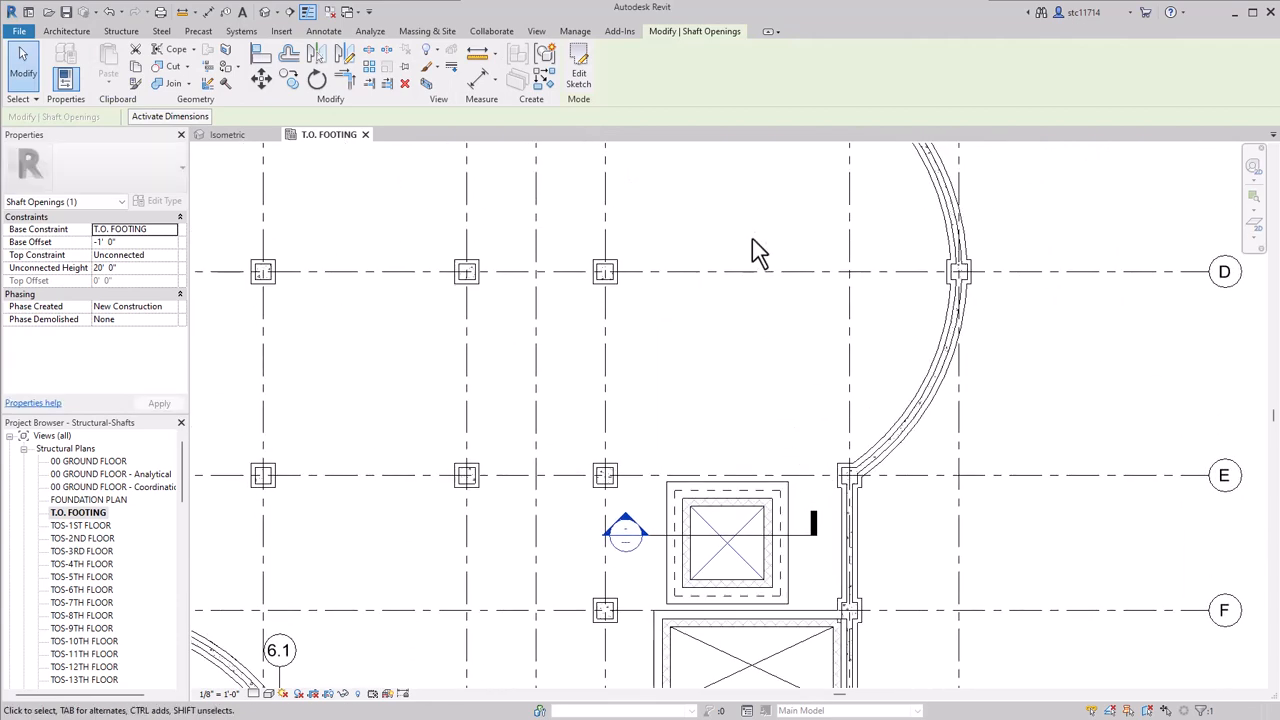
pyautogui.moveTo(752, 238); pyautogui.dragTo(752, 501, button='middle')
pyautogui.moveTo(740, 294); pyautogui.dragTo(746, 477, button='middle')
pyautogui.scroll(3, 795, 402)
pyautogui.click(830, 385)
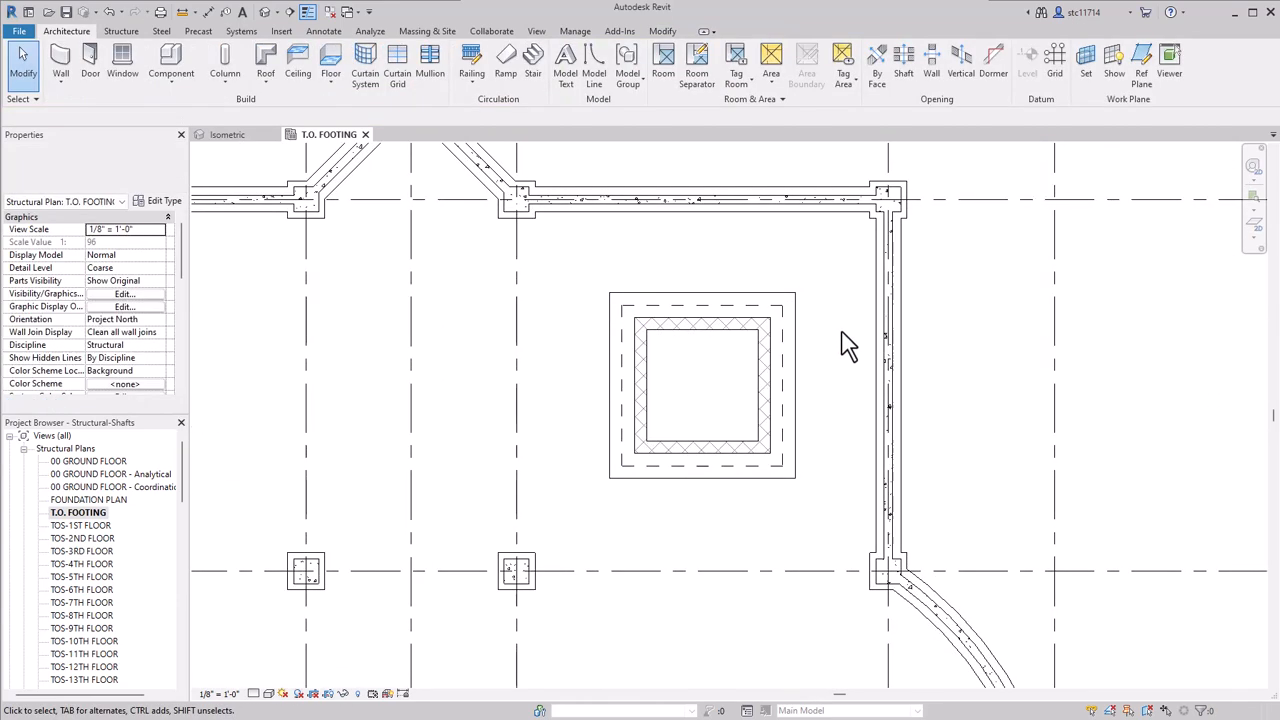
pyautogui.click(912, 62)
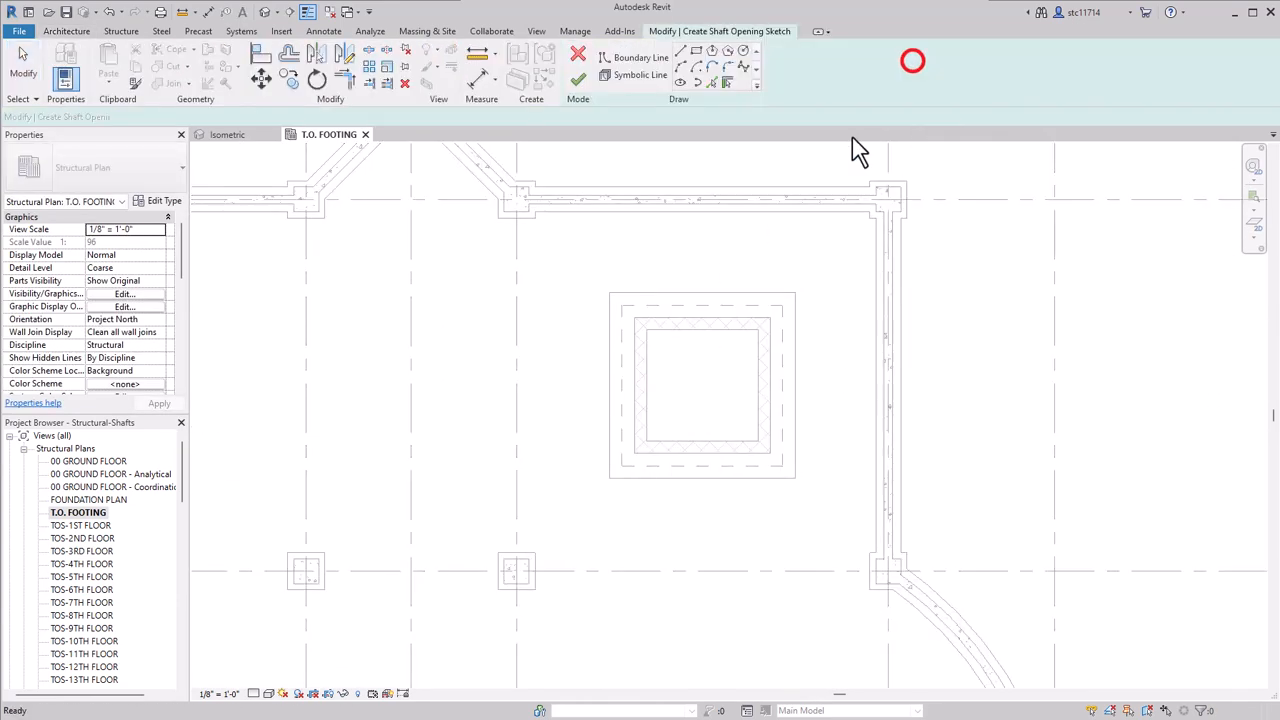
pyautogui.click(725, 82)
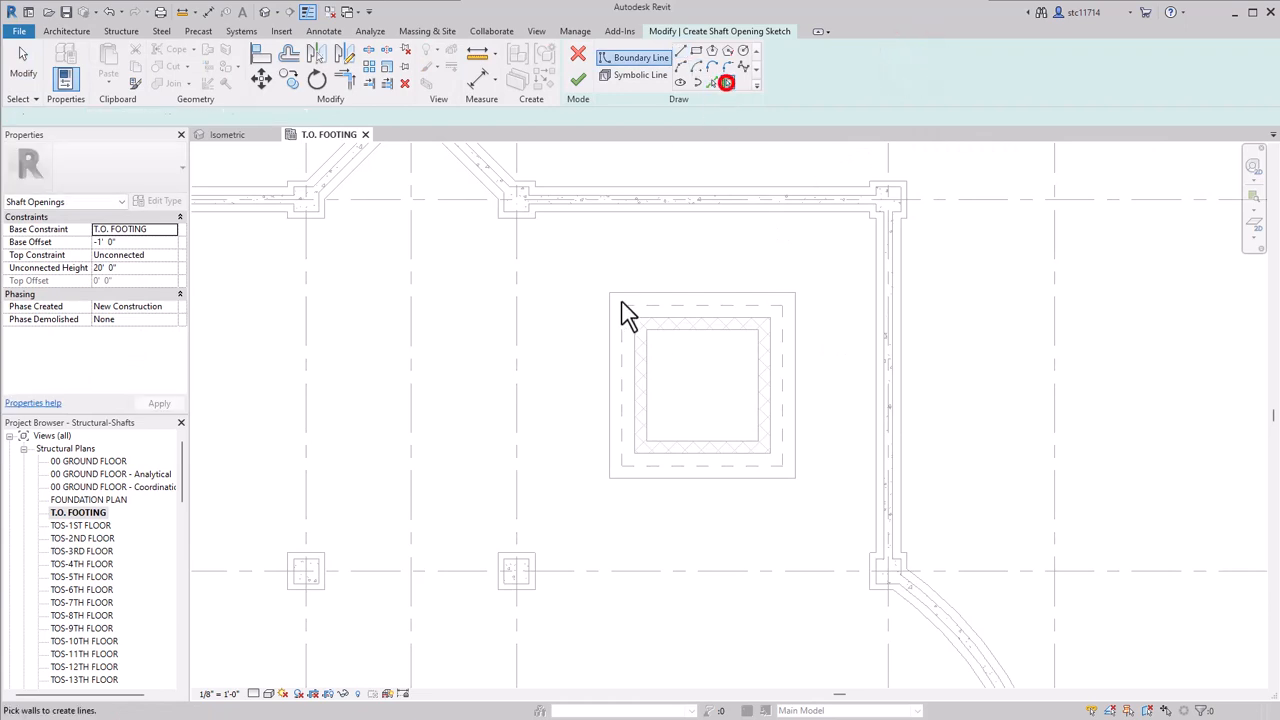
pyautogui.click(681, 318)
pyautogui.click(633, 376)
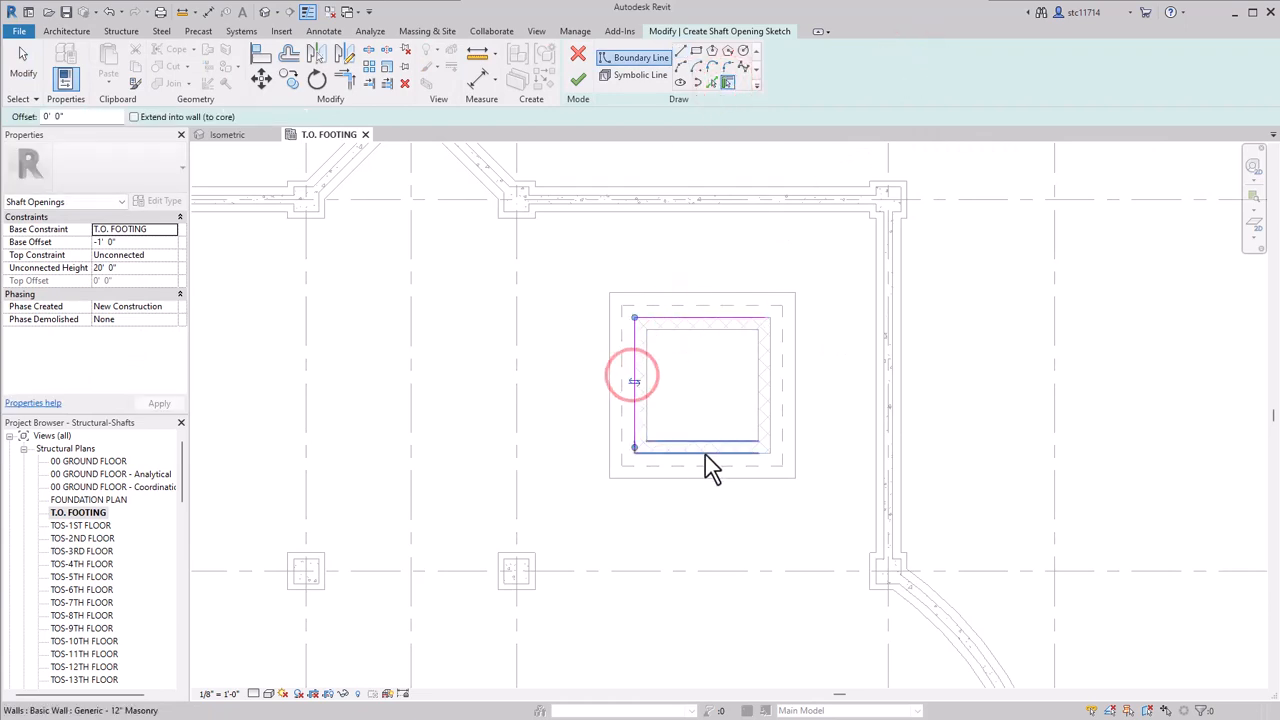
pyautogui.click(704, 453)
pyautogui.click(770, 410)
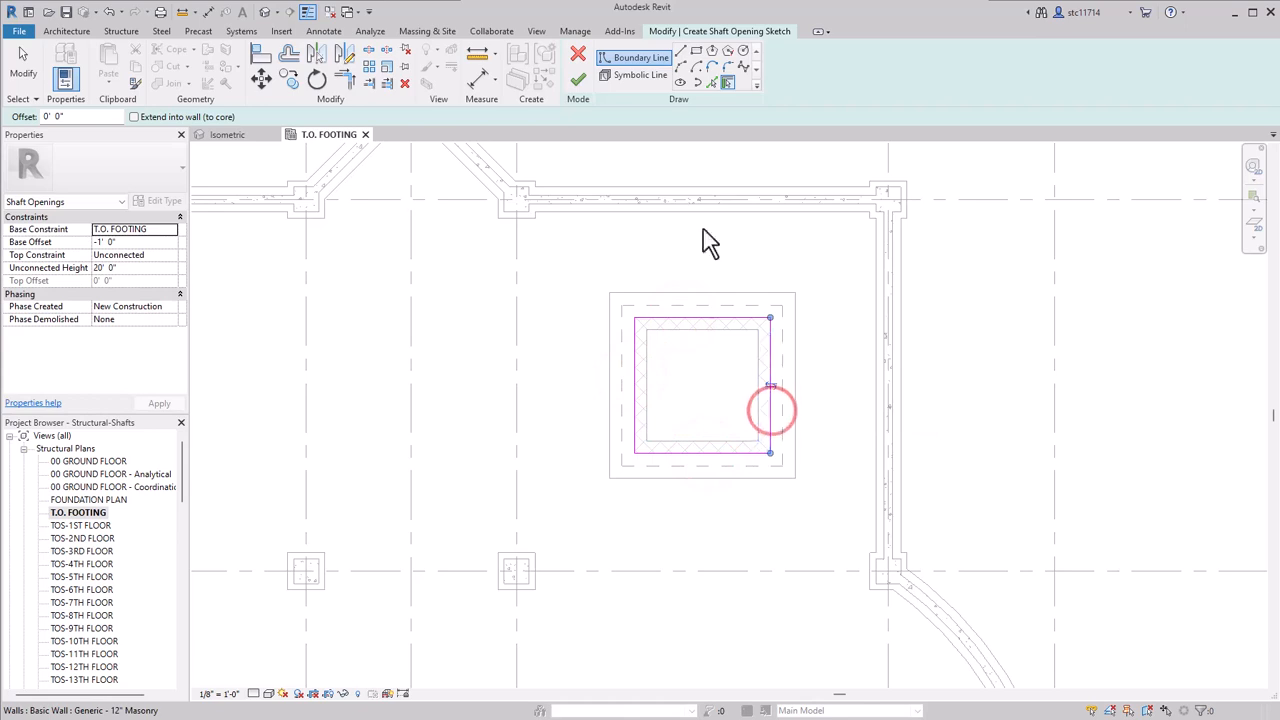
# - Draw two crossing symbolic lines between this shaft's inner wall corners and finish the shaft opening
pyautogui.click(635, 77)
pyautogui.click(680, 51)
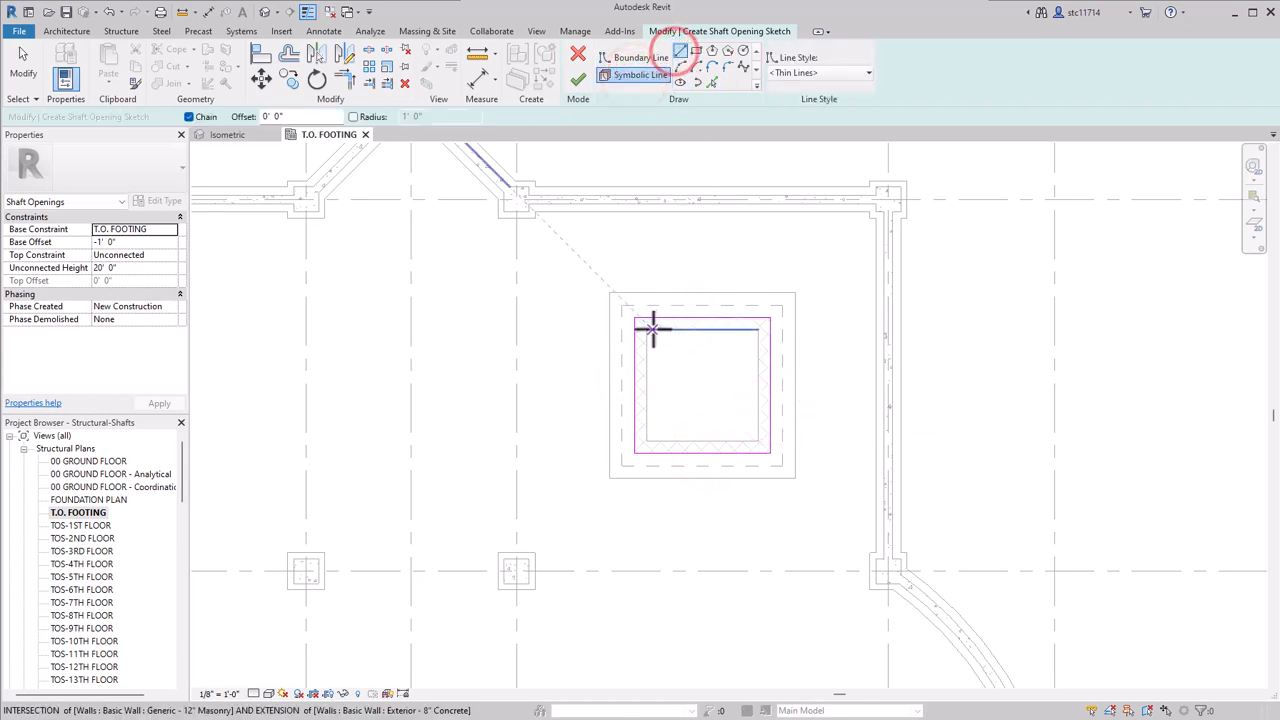
pyautogui.click(648, 330)
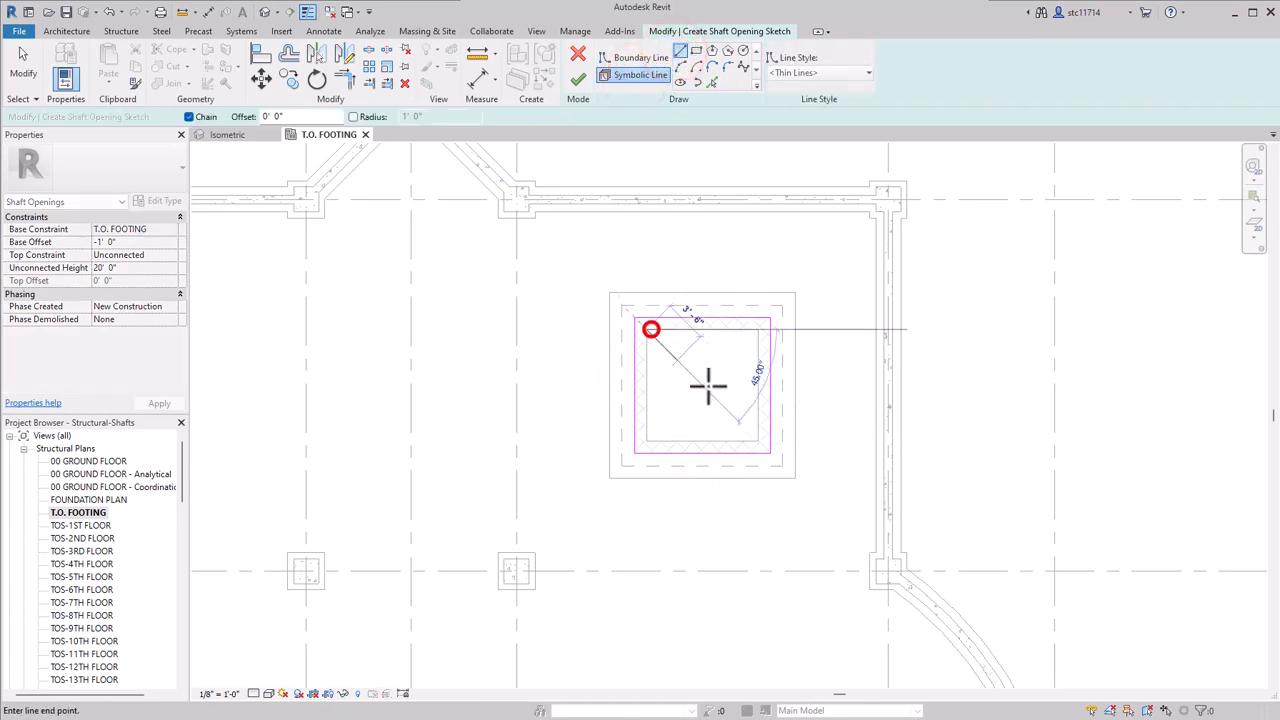
pyautogui.click(757, 439)
pyautogui.click(650, 440)
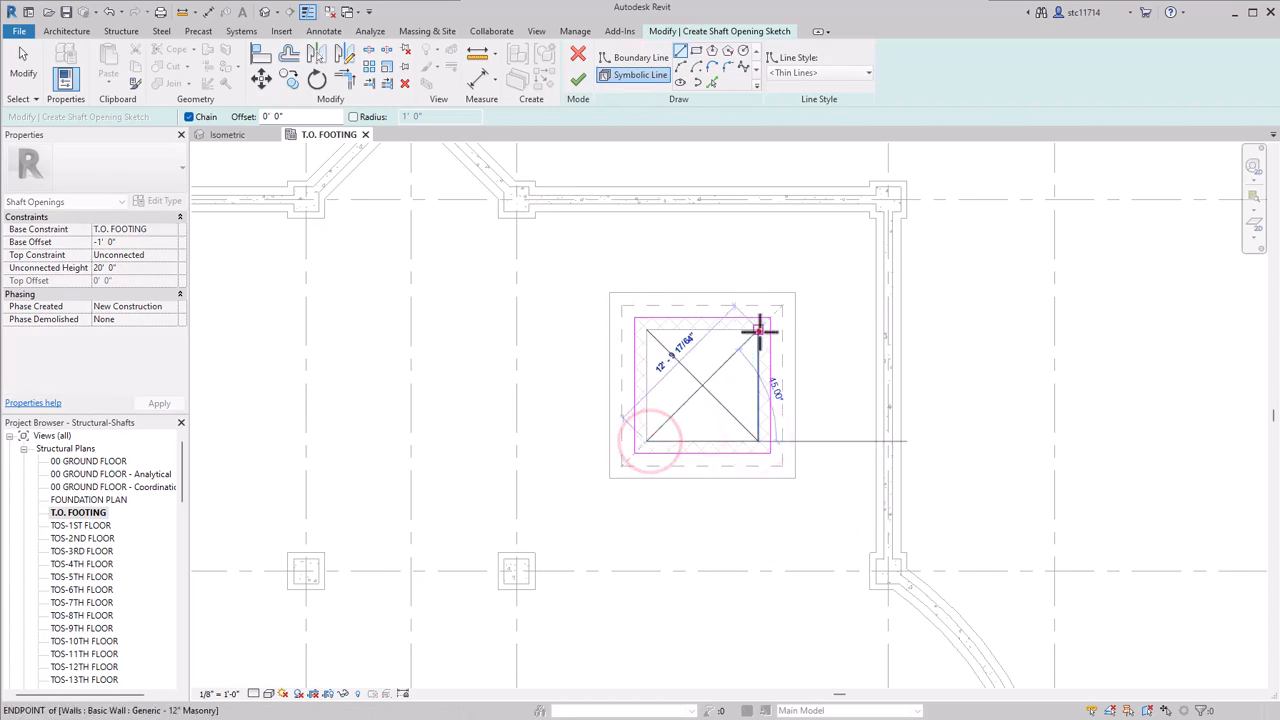
pyautogui.click(758, 330)
pyautogui.press('Escape')
pyautogui.press('Escape')
pyautogui.click(580, 80)
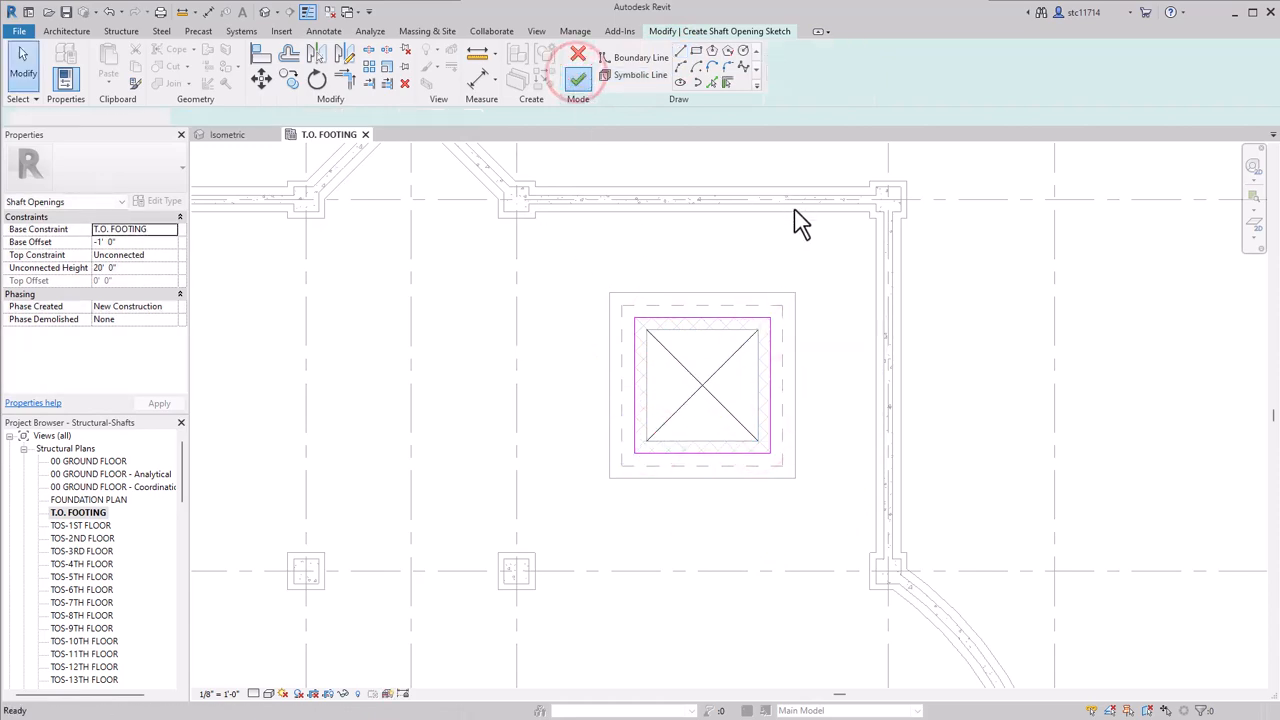
# - Place a vertical building section through all three shafts, from below the plan to above it, and open the section view
pyautogui.scroll(-2, 950, 358)
pyautogui.scroll(-5, 960, 365)
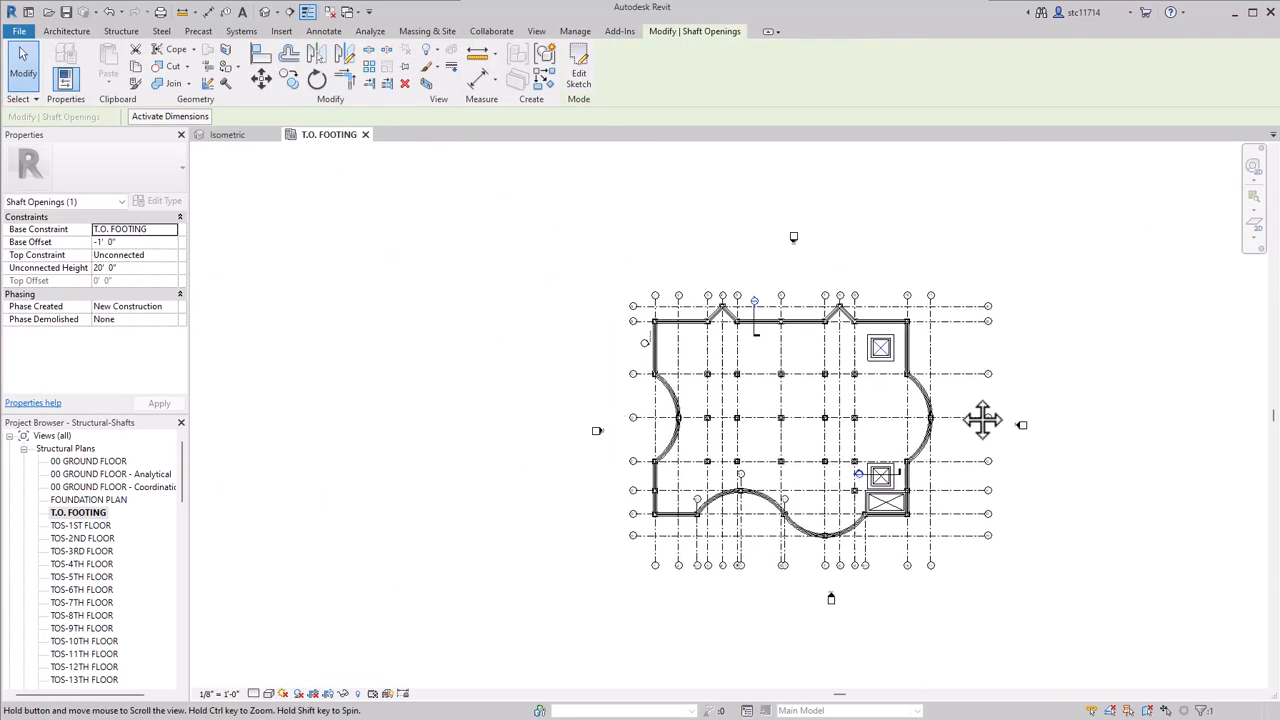
pyautogui.click(933, 243)
pyautogui.click(288, 11)
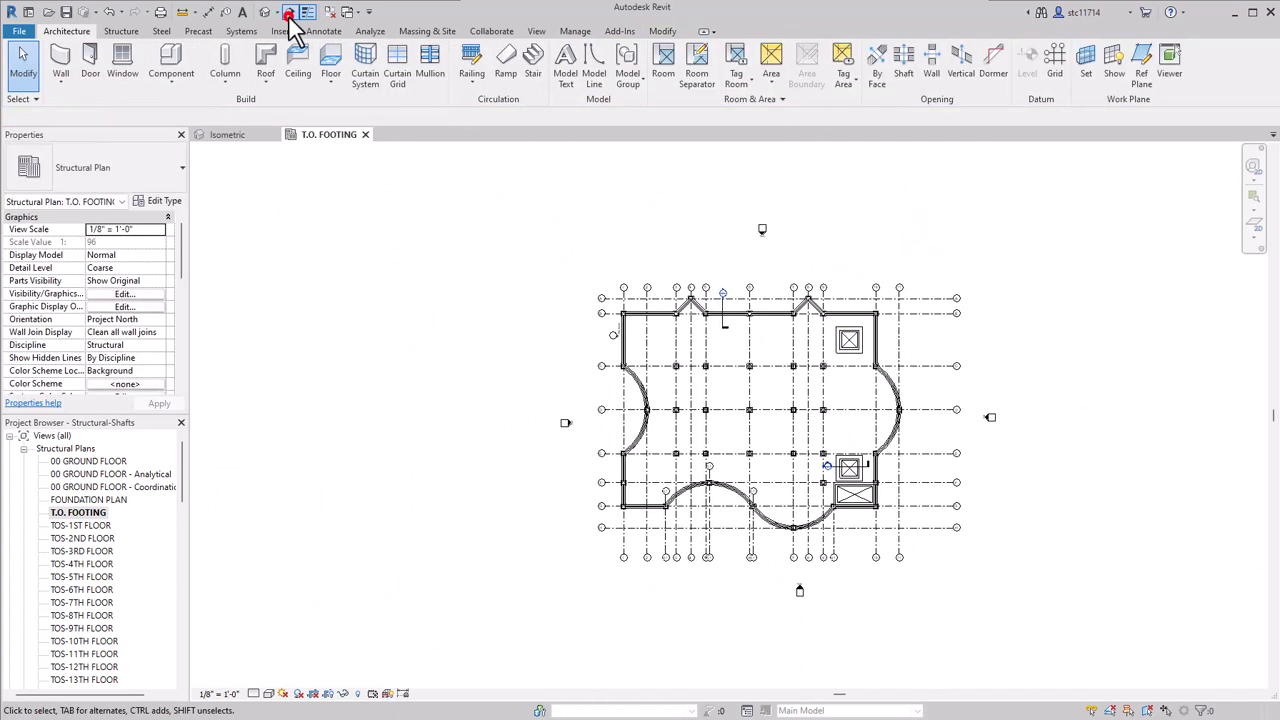
pyautogui.scroll(1, 777, 550)
pyautogui.click(860, 549)
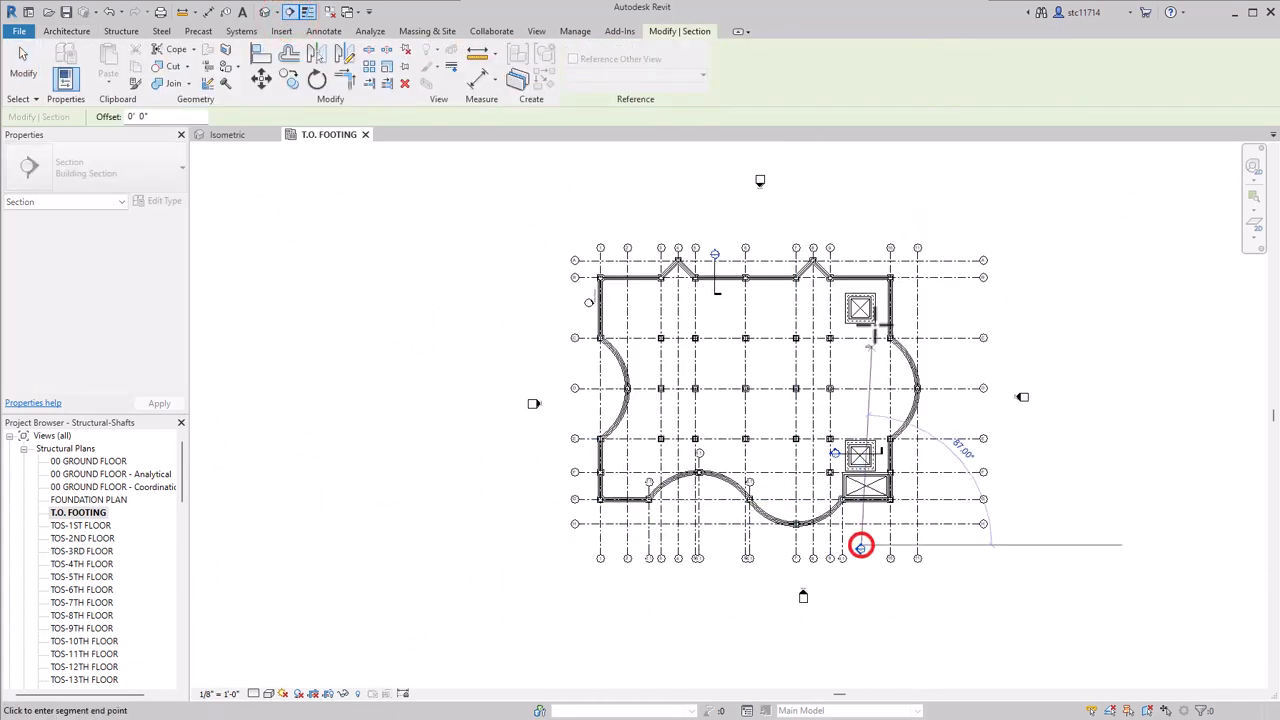
pyautogui.click(858, 225)
pyautogui.press('Escape')
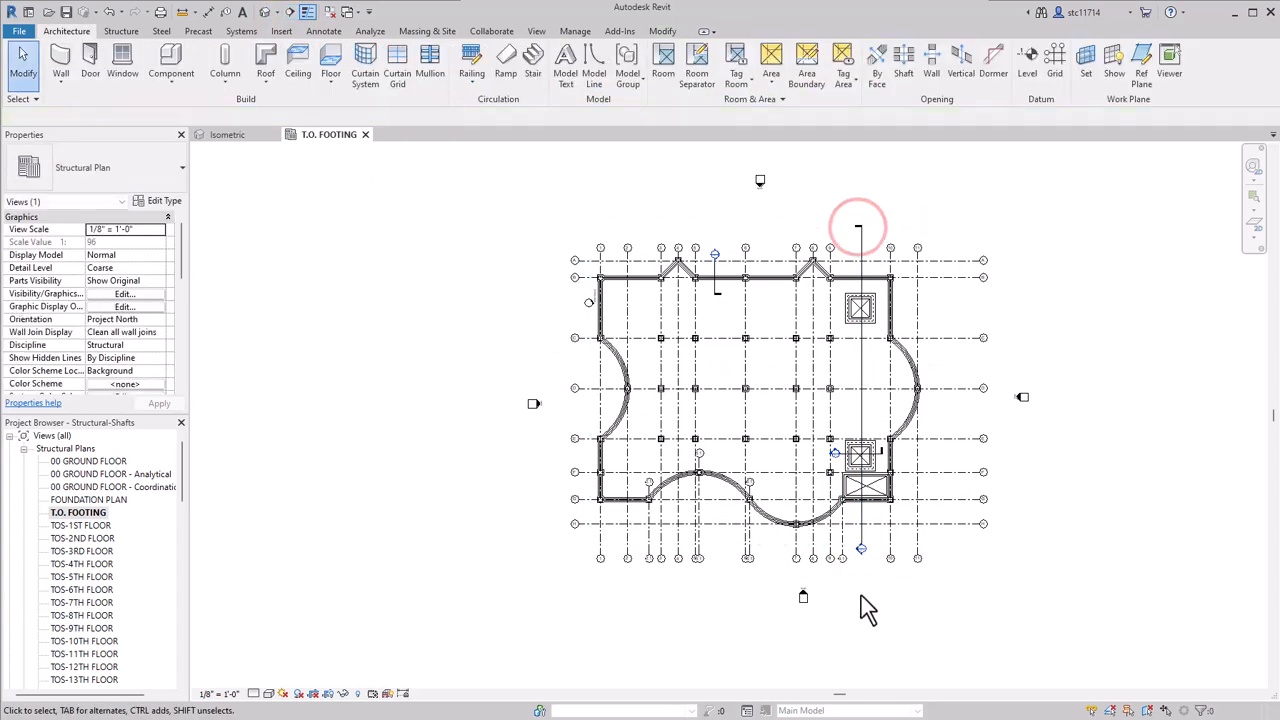
pyautogui.doubleClick(857, 551)
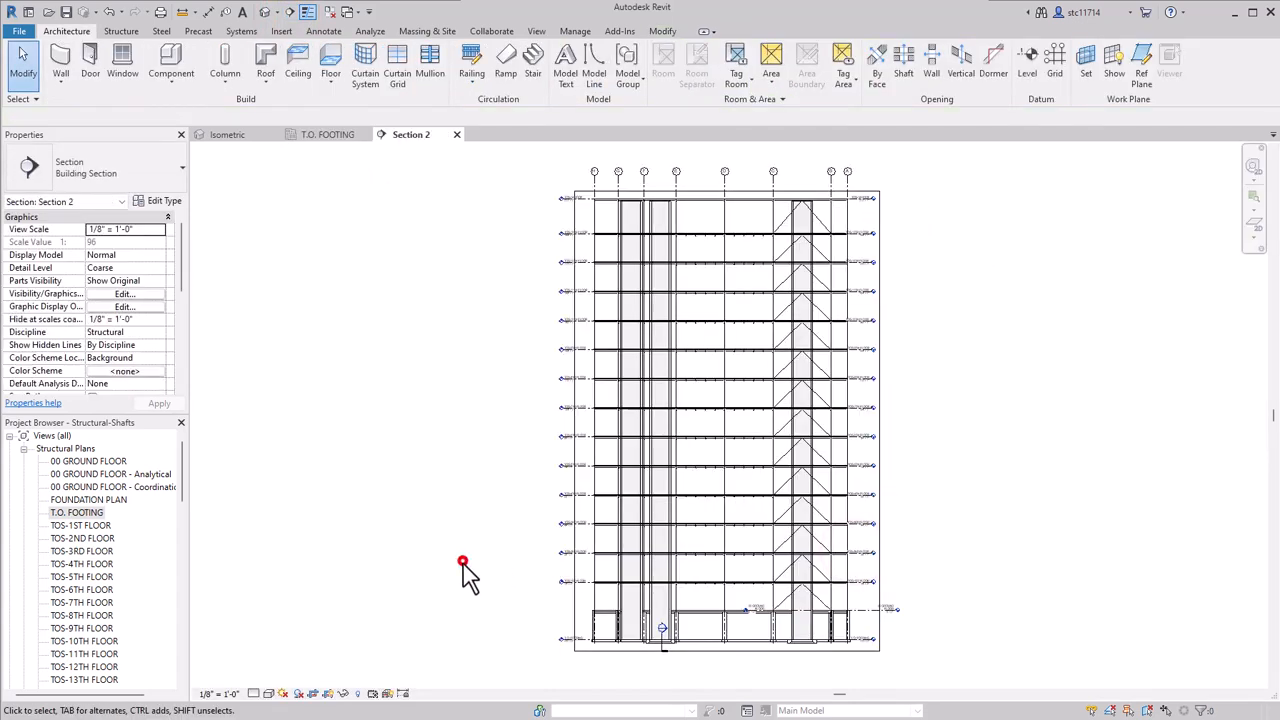
# - Switch the section view to a shaded visual style and focus on the lower storeys
pyautogui.click(268, 693)
pyautogui.click(292, 649)
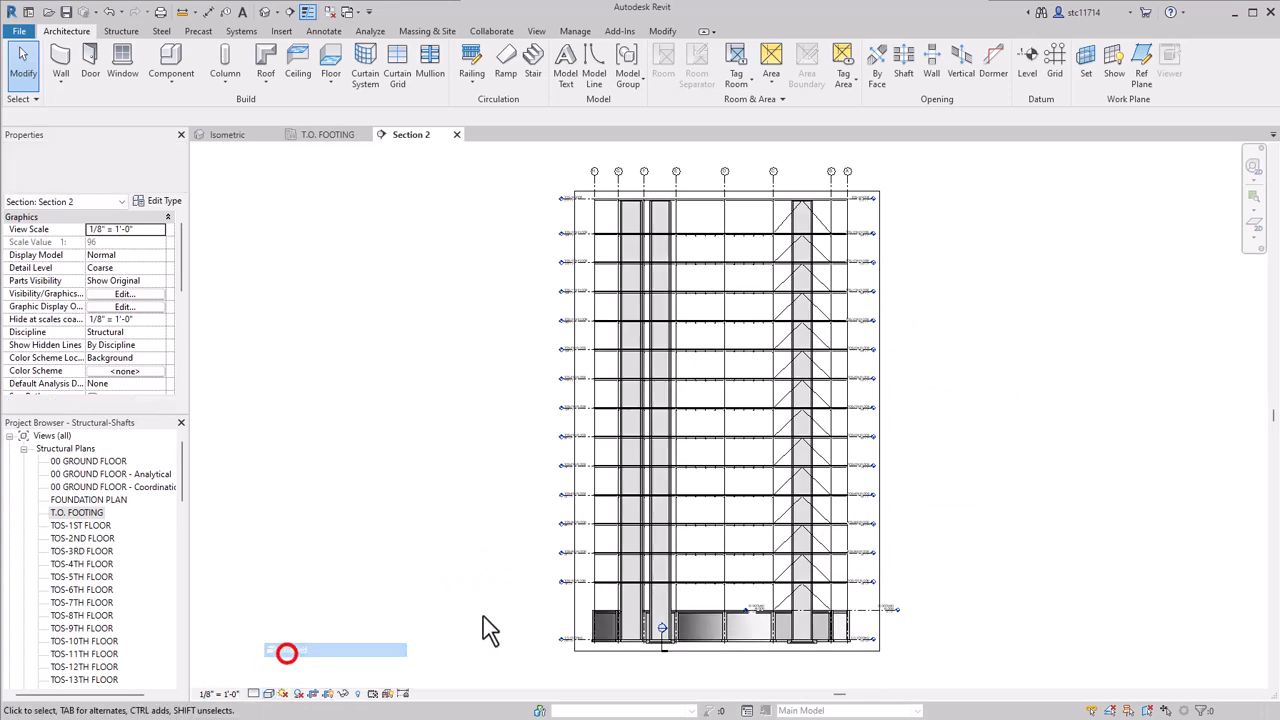
pyautogui.scroll(3, 532, 624)
pyautogui.moveTo(622, 660); pyautogui.dragTo(520, 594, button='middle')
pyautogui.scroll(2, 560, 605)
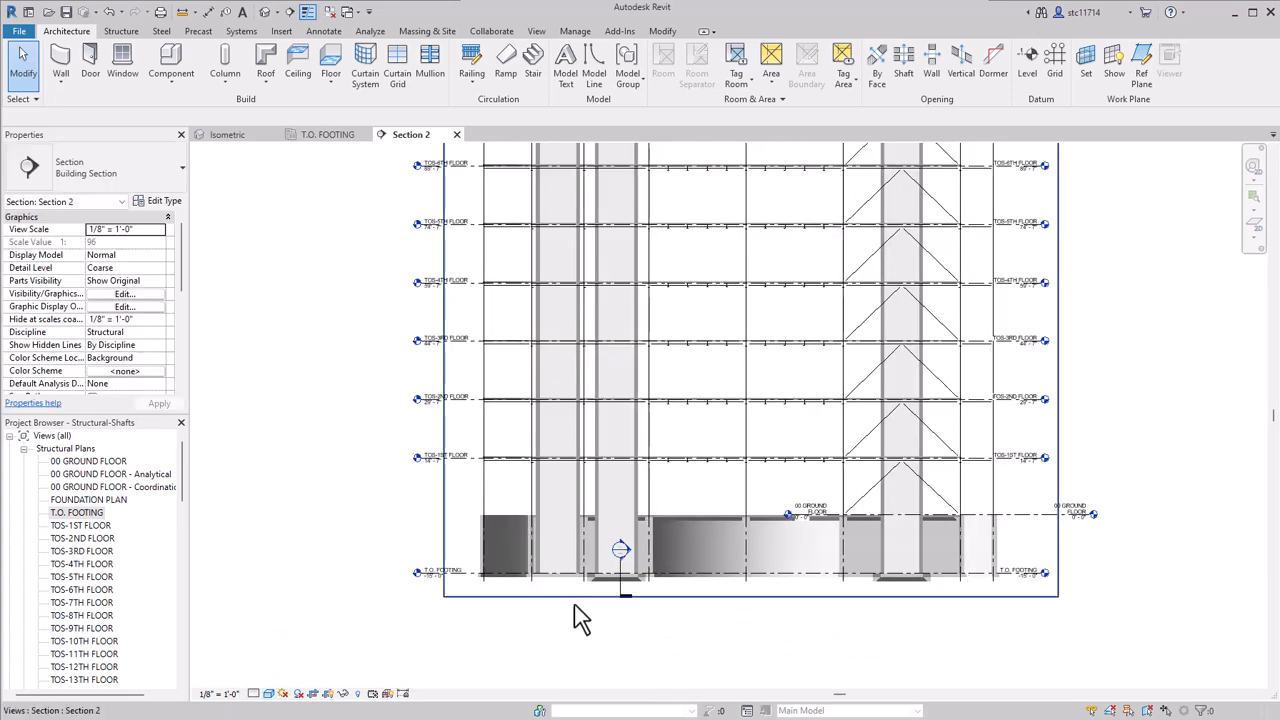
pyautogui.scroll(1, 620, 640)
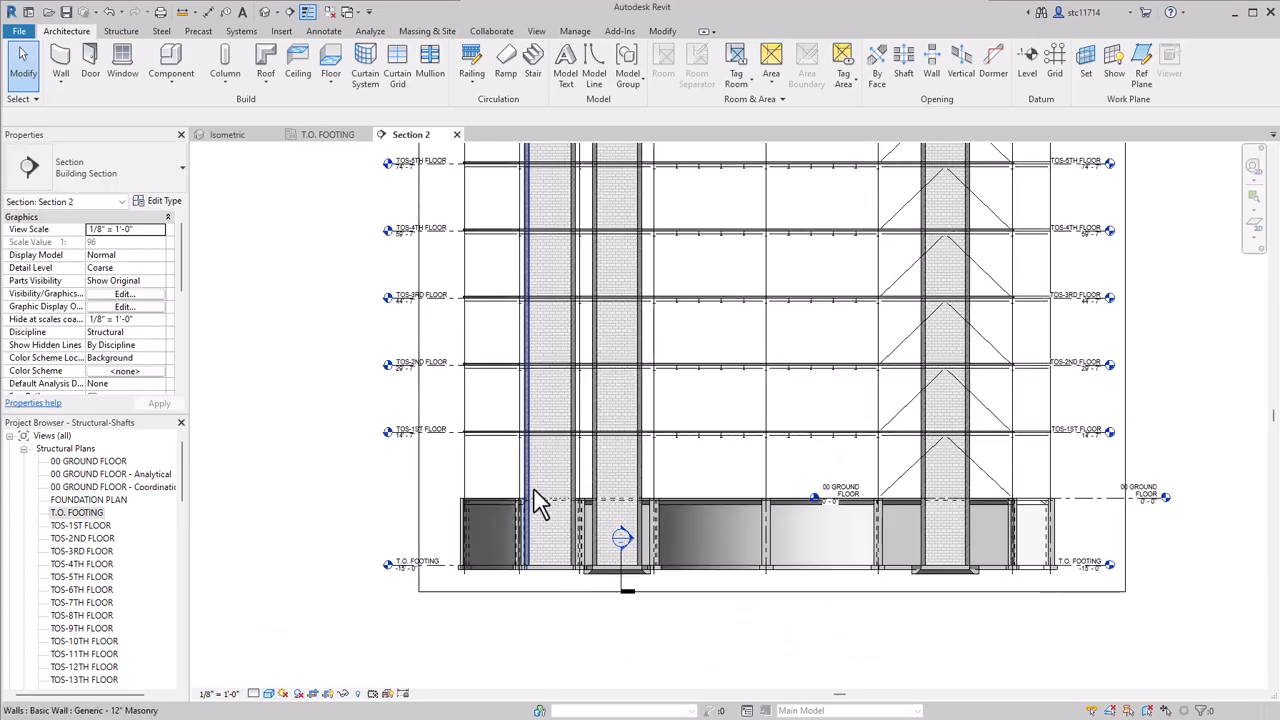
# - Check the rectangular shaft opening's height in the section and its effect on the floors in the isometric view
pyautogui.click(561, 484)
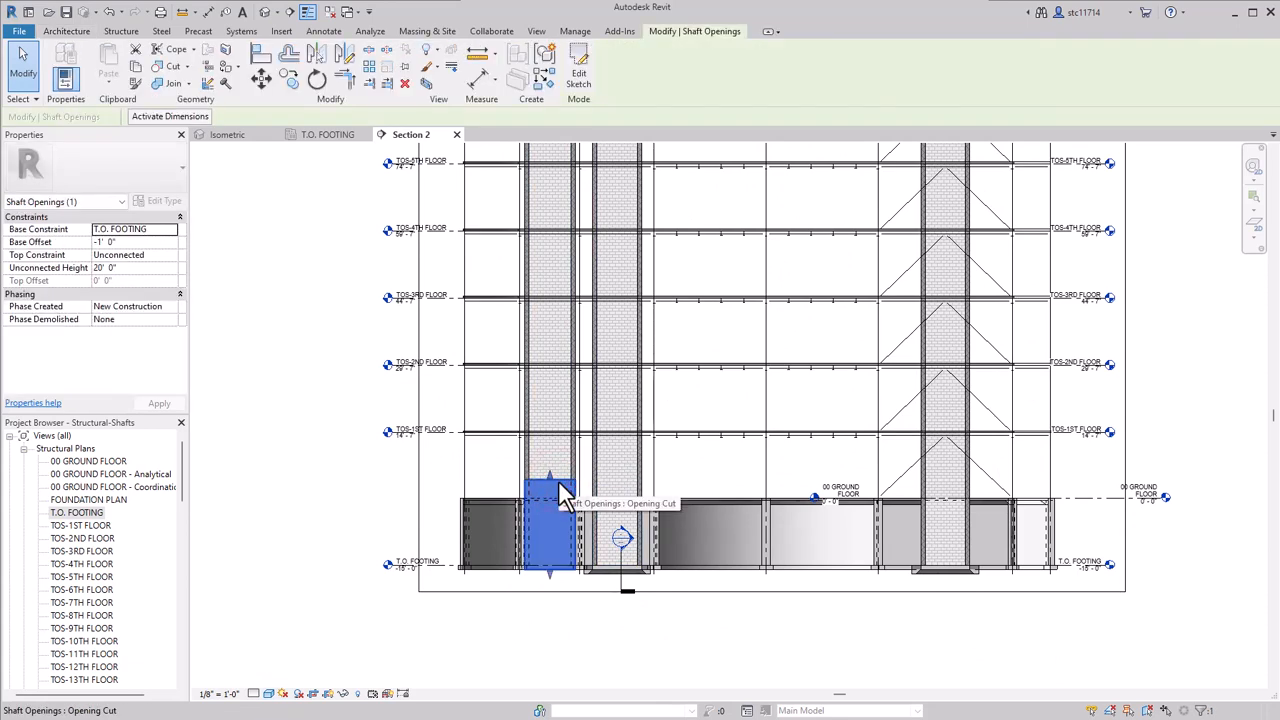
pyautogui.click(580, 617)
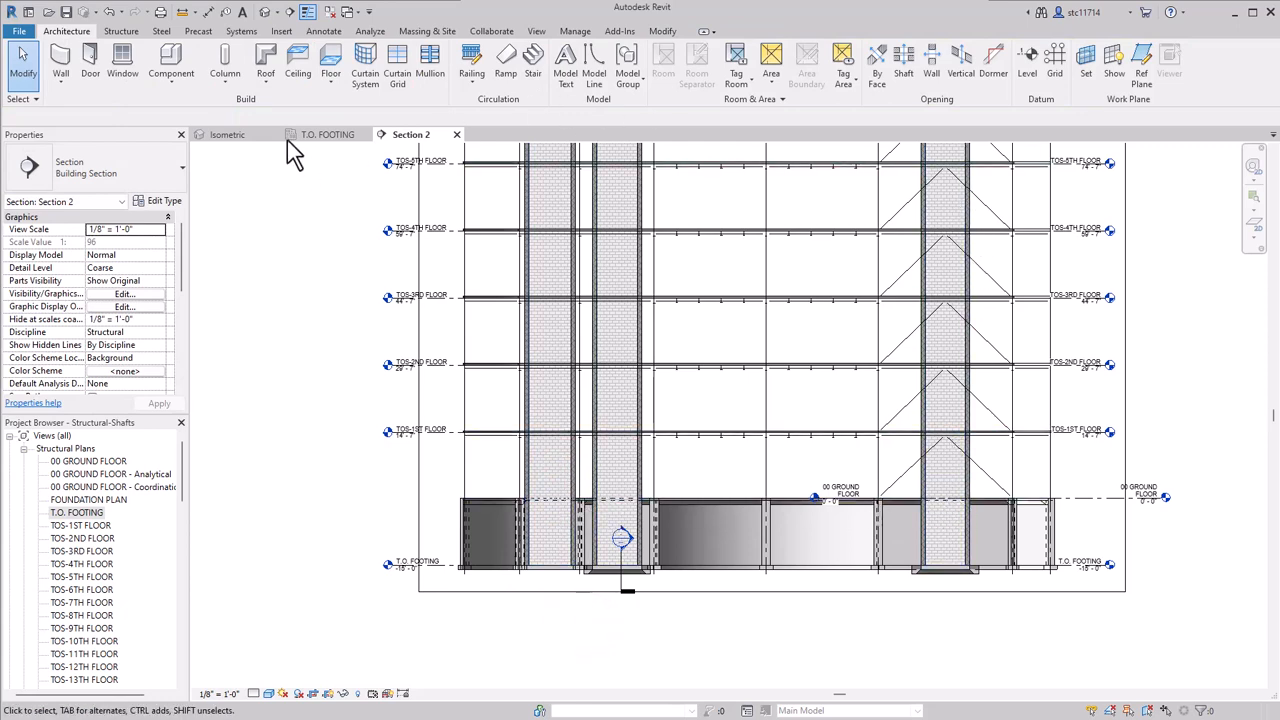
pyautogui.click(240, 136)
pyautogui.moveTo(893, 522); pyautogui.dragTo(765, 555, button='middle')
pyautogui.scroll(3, 762, 556)
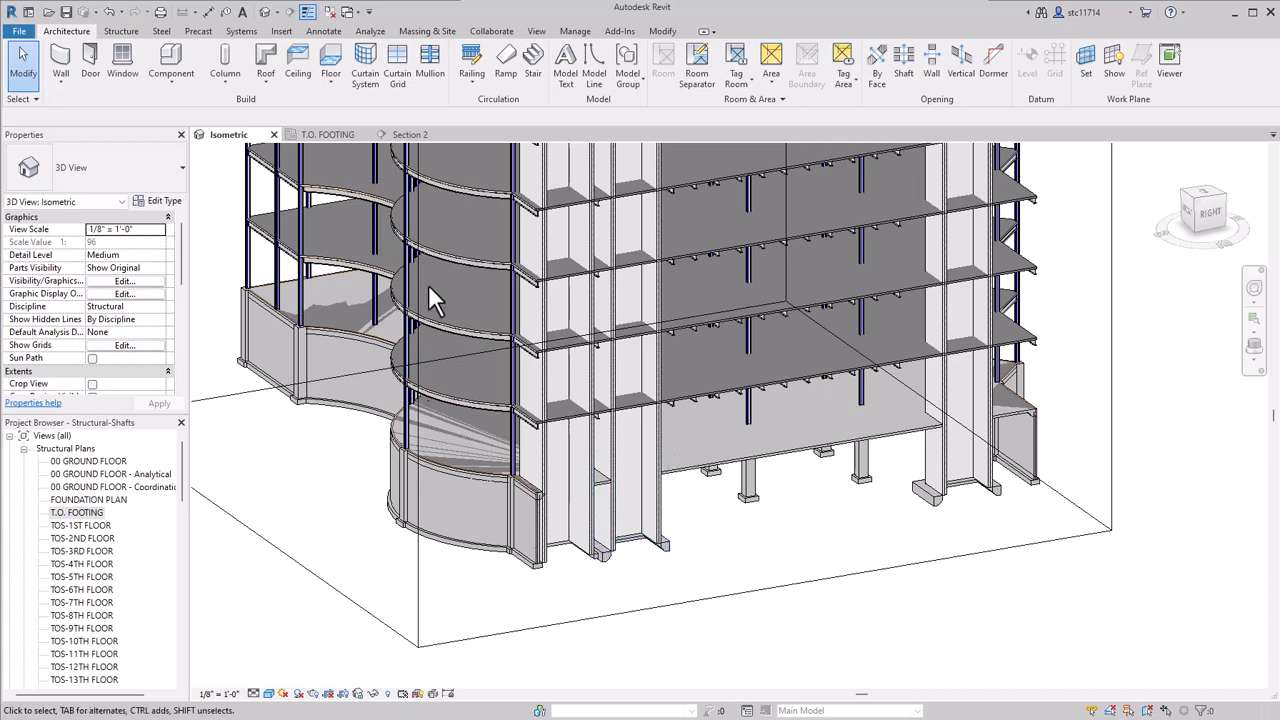
# - Return to Section 2 and highlight all three shaft openings to compare their vertical extents
pyautogui.click(402, 137)
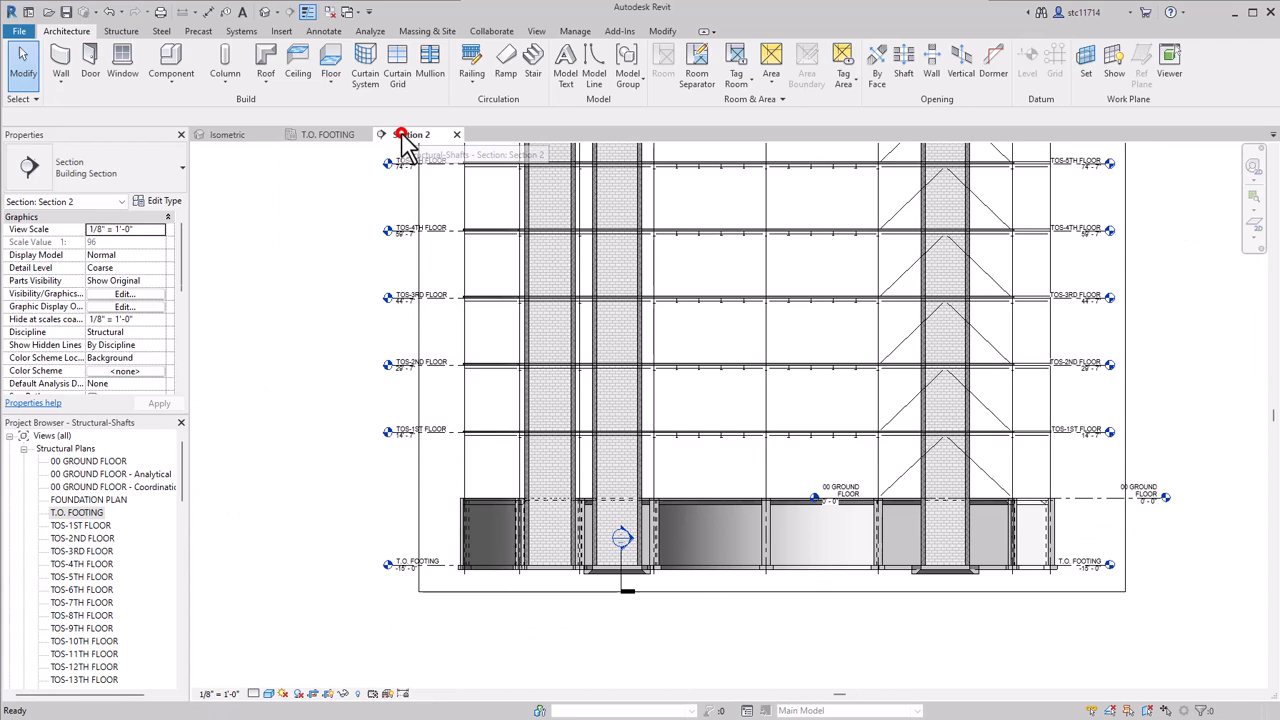
pyautogui.click(541, 484)
pyautogui.keyDown('ctrl'); pyautogui.click(606, 476); pyautogui.keyUp('ctrl')
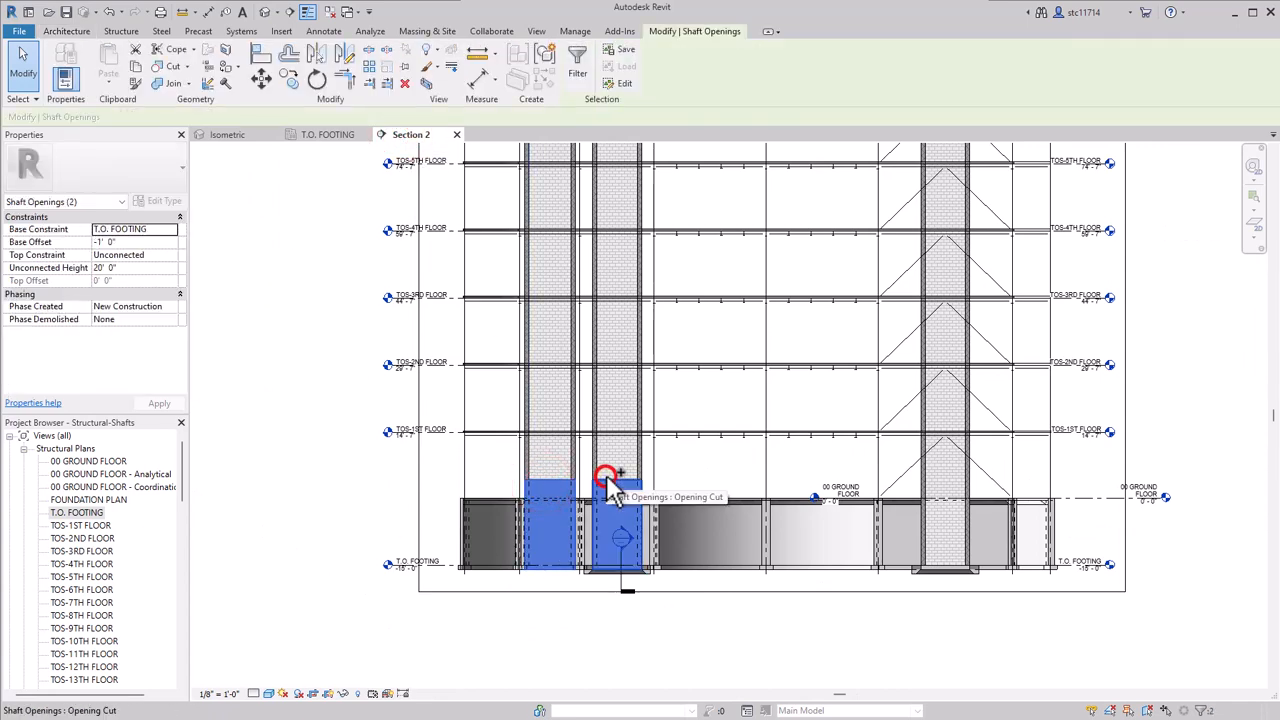
pyautogui.keyDown('ctrl'); pyautogui.click(925, 484); pyautogui.keyUp('ctrl')
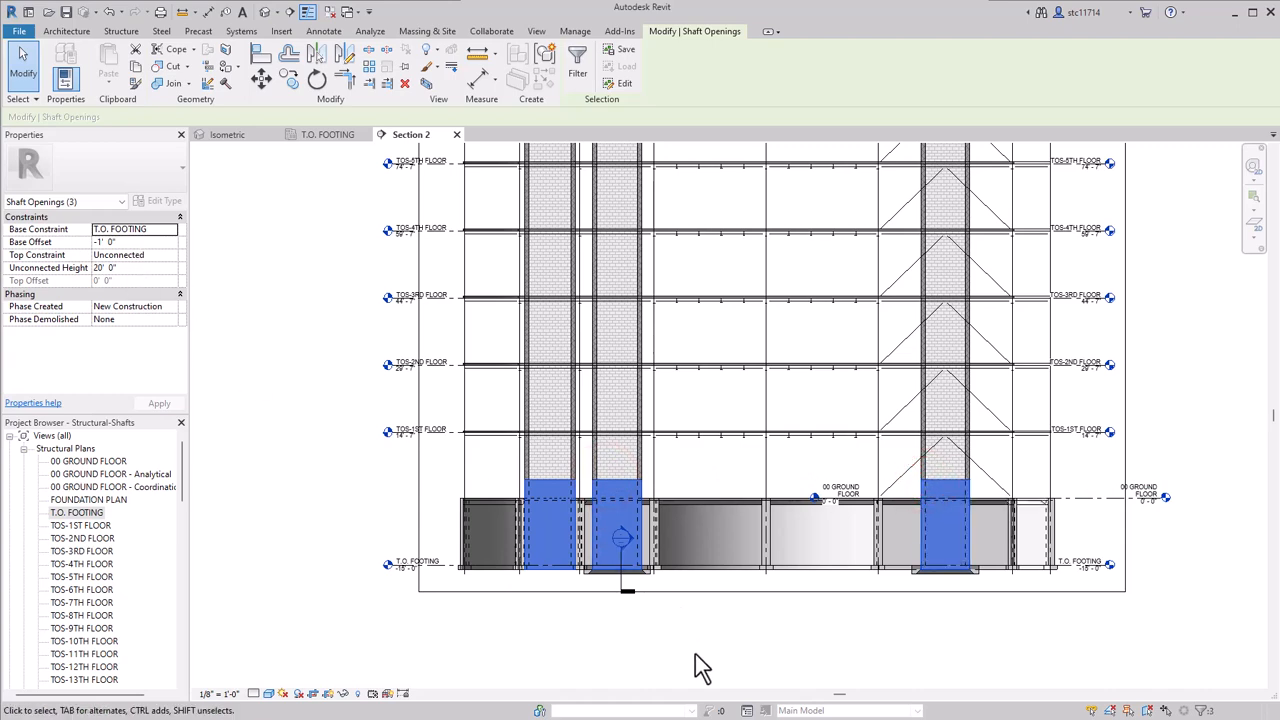
pyautogui.click(610, 625)
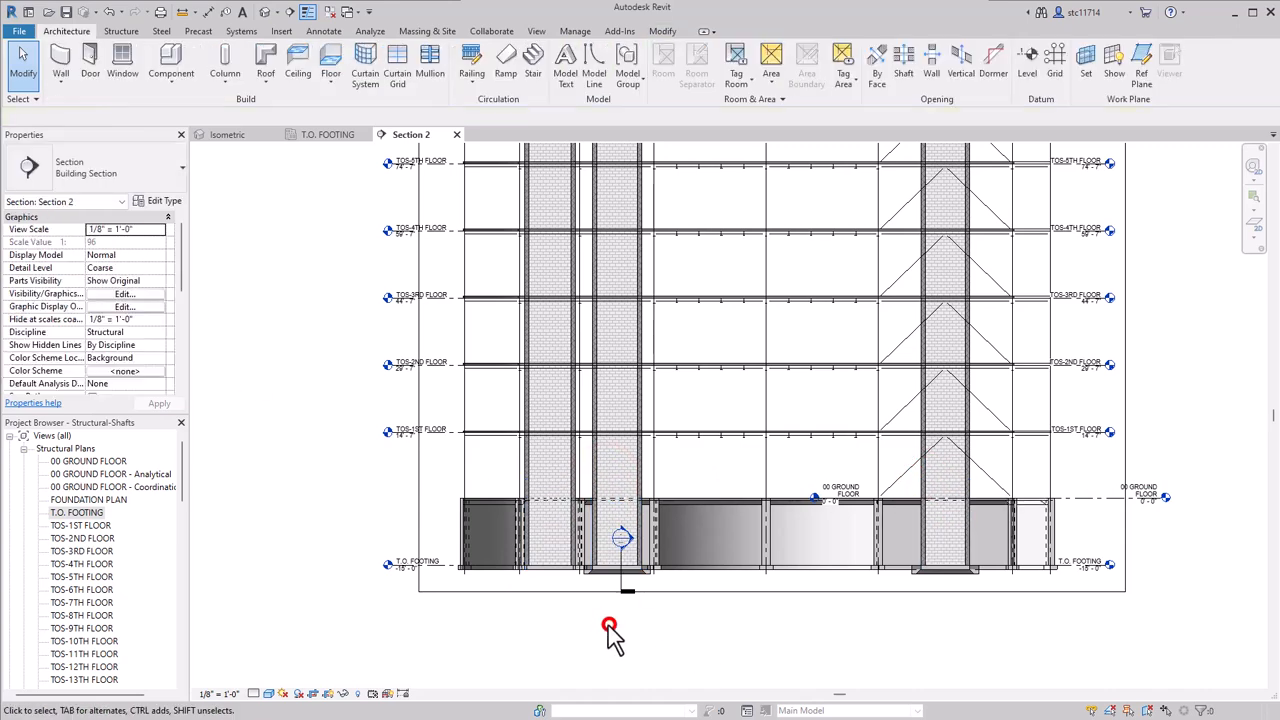
# - Stretch the rectangular shaft opening's top edge upward past the second floor, to an unconnected height of about 55' 3"
pyautogui.click(557, 480)
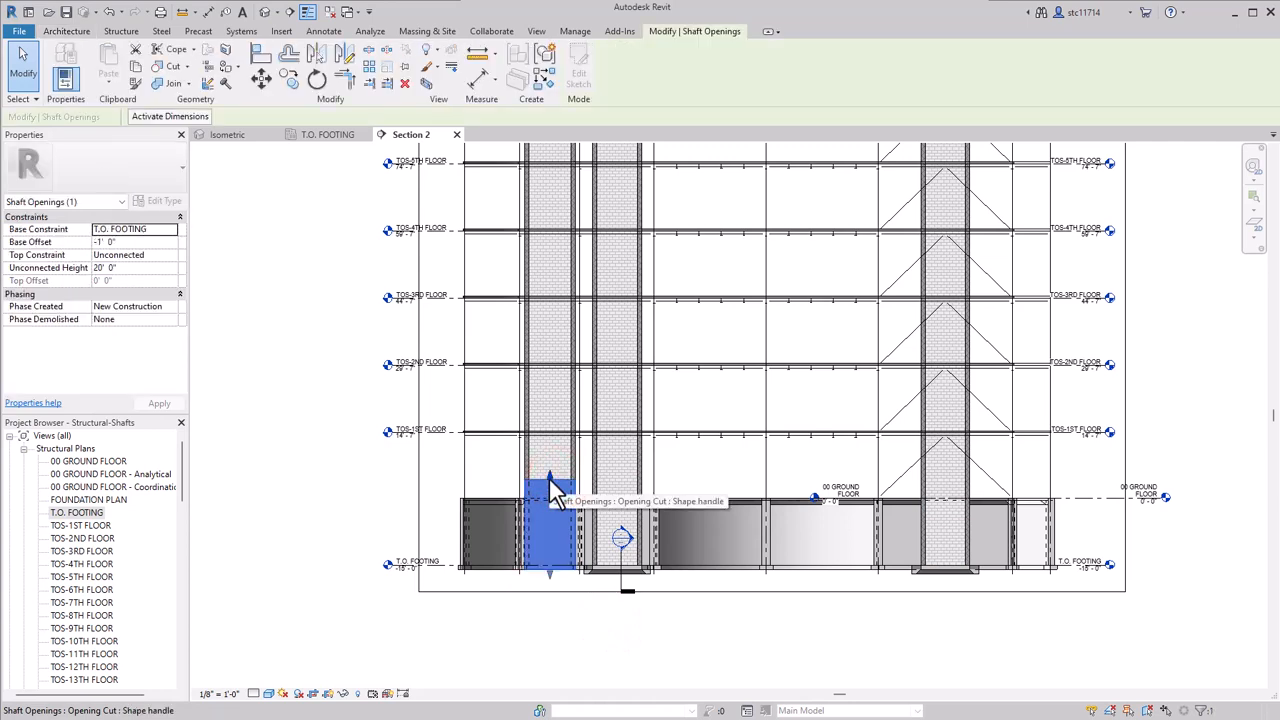
pyautogui.moveTo(557, 490)
pyautogui.mouseDown()
pyautogui.moveTo(551, 500)
pyautogui.moveTo(562, 330)
pyautogui.moveTo(549, 422)
pyautogui.mouseUp()
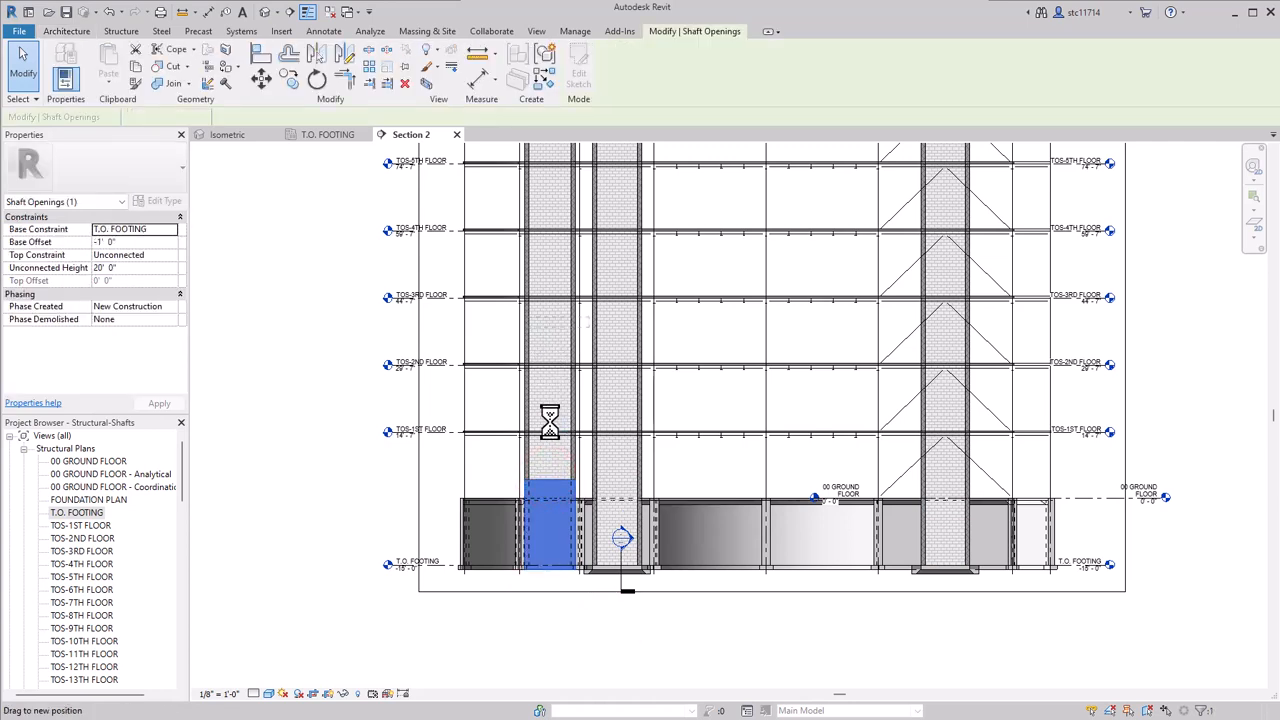
pyautogui.click(546, 668)
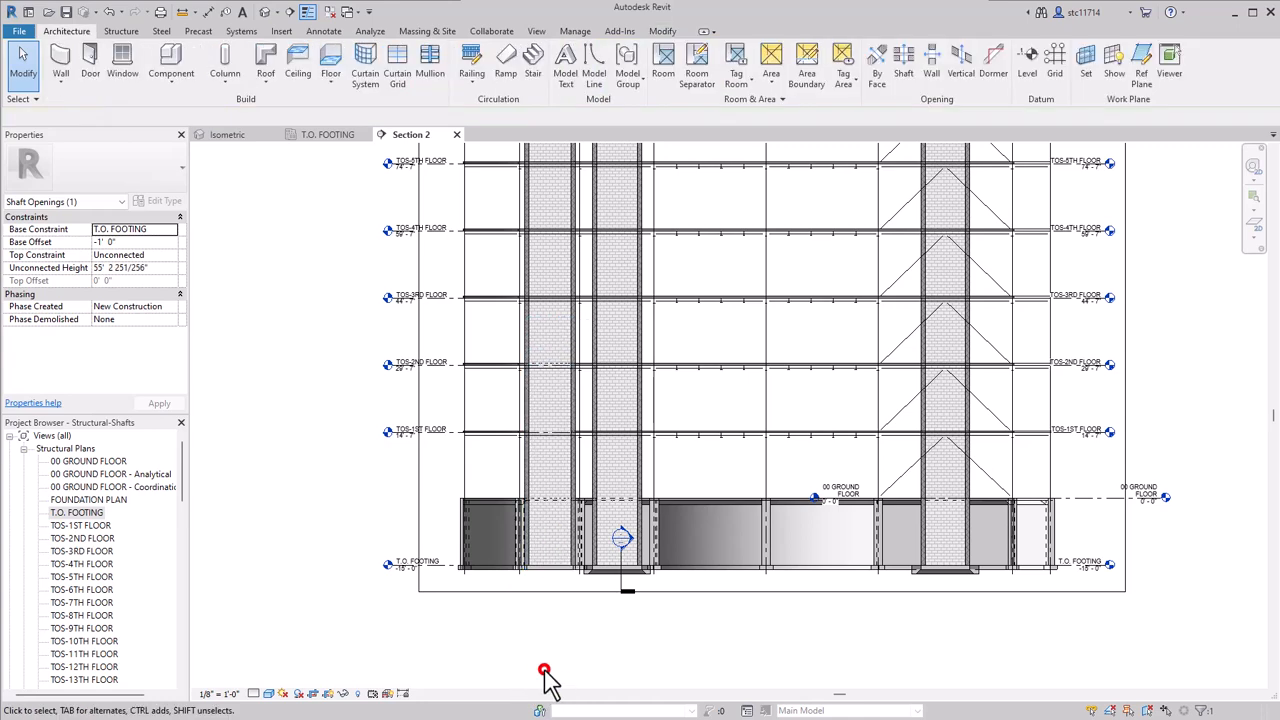
# - Give all three shaft openings a base offset of 0' 1", a top constraint up to level TOS-14 ROOF and a top offset of -1' 3"
pyautogui.click(527, 328)
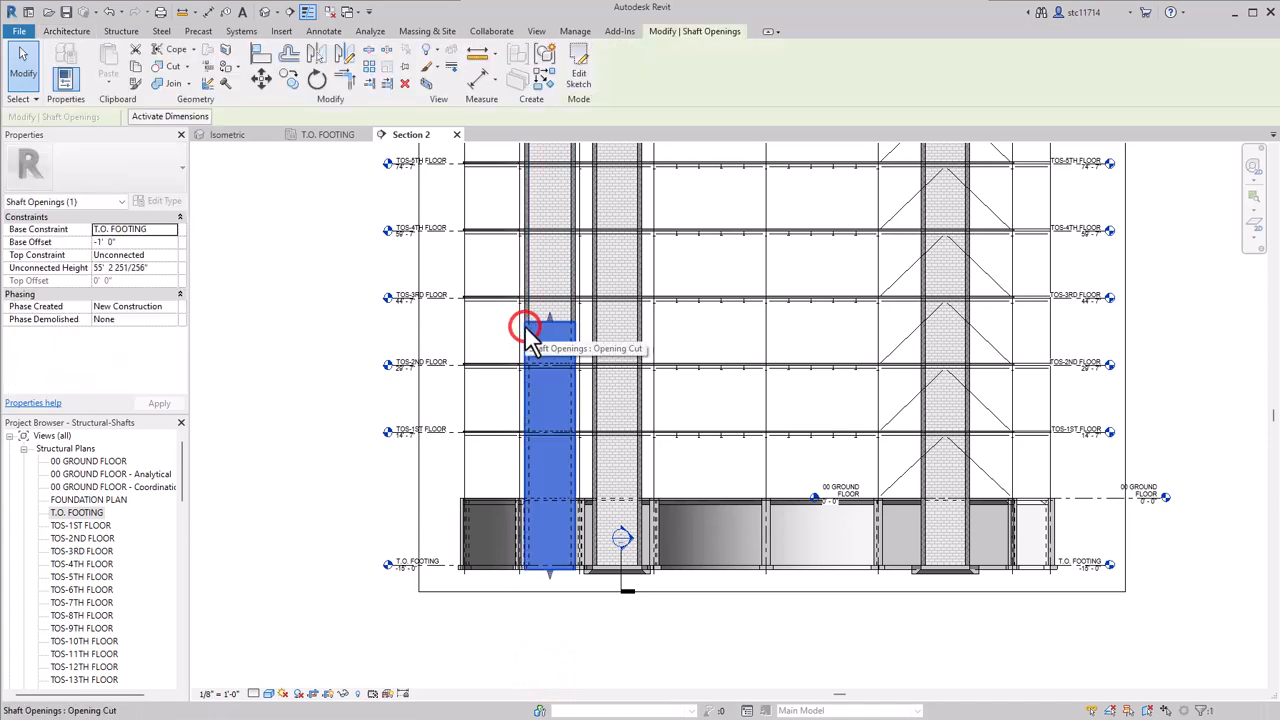
pyautogui.keyDown('ctrl'); pyautogui.click(622, 490); pyautogui.keyUp('ctrl')
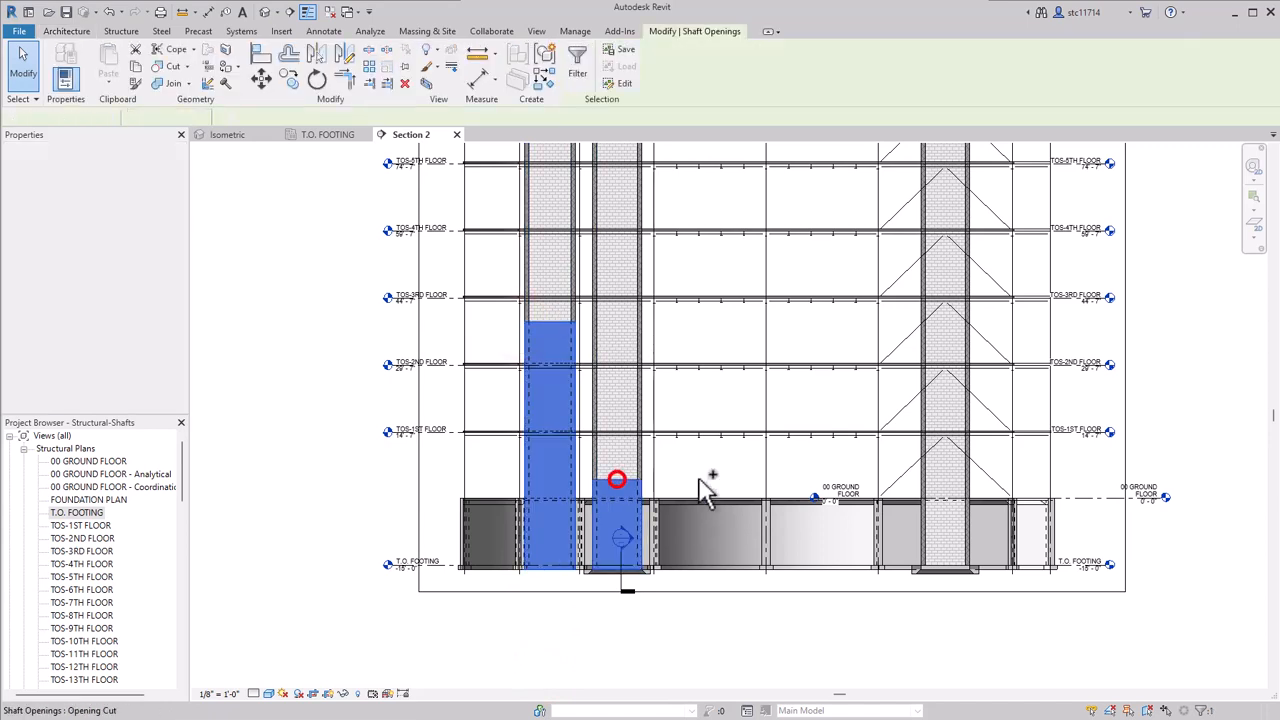
pyautogui.keyDown('ctrl'); pyautogui.click(935, 493); pyautogui.keyUp('ctrl')
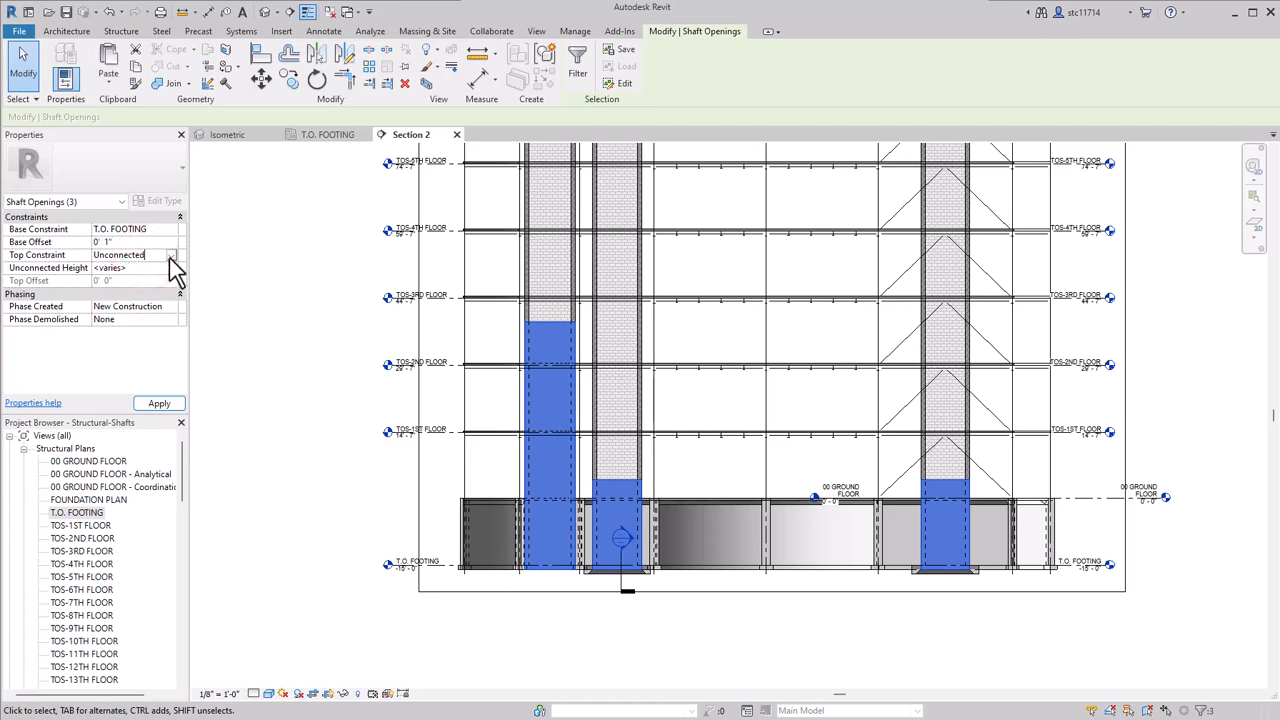
pyautogui.click(171, 256)
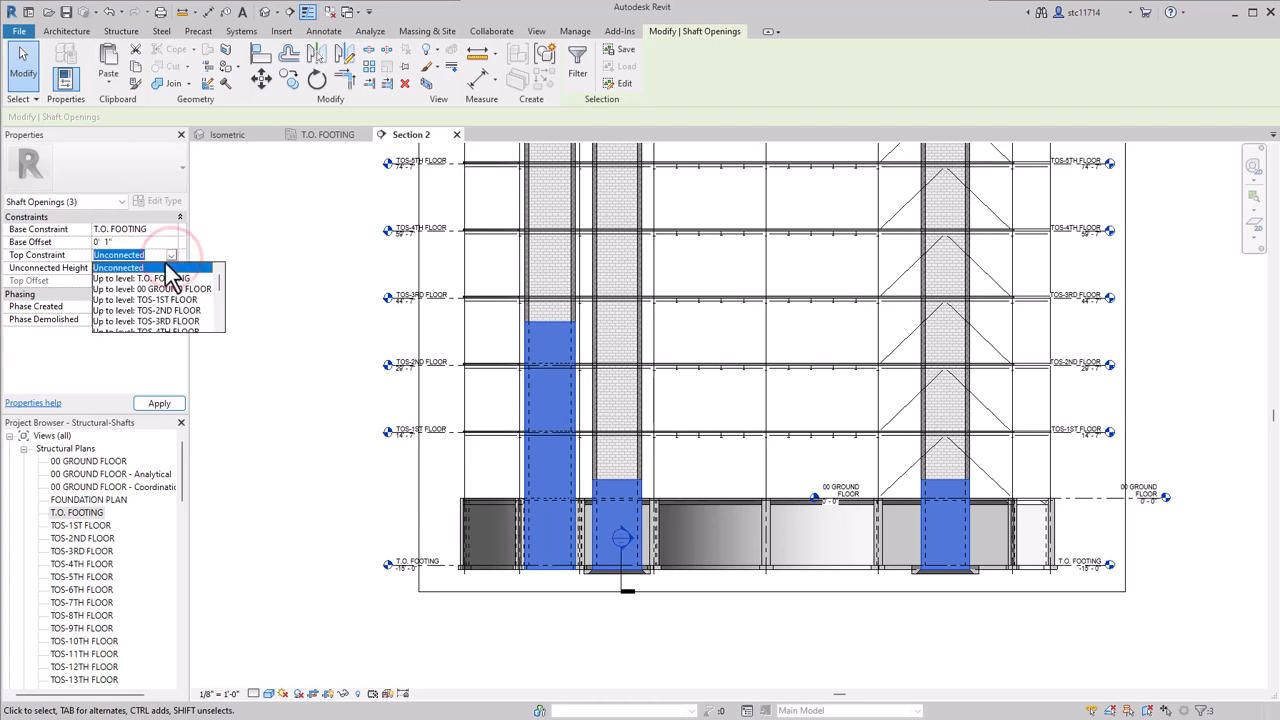
pyautogui.scroll(-4, 156, 295)
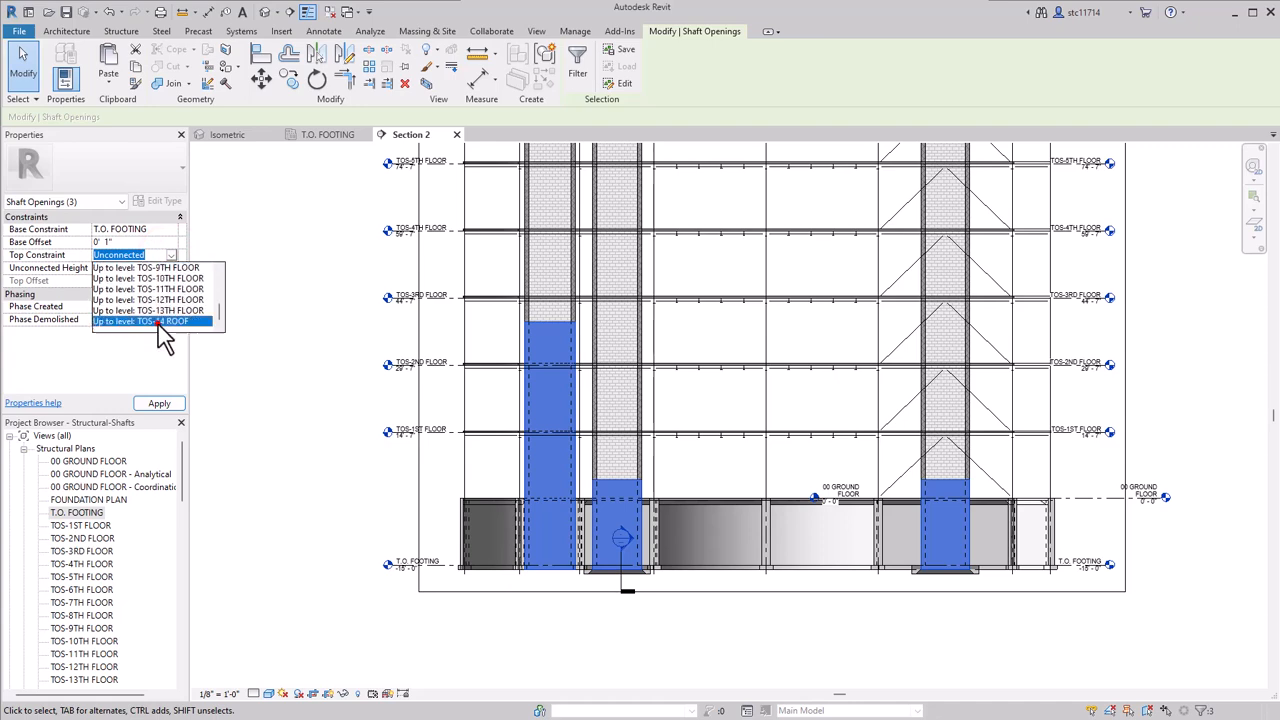
pyautogui.click(156, 321)
pyautogui.click(139, 277)
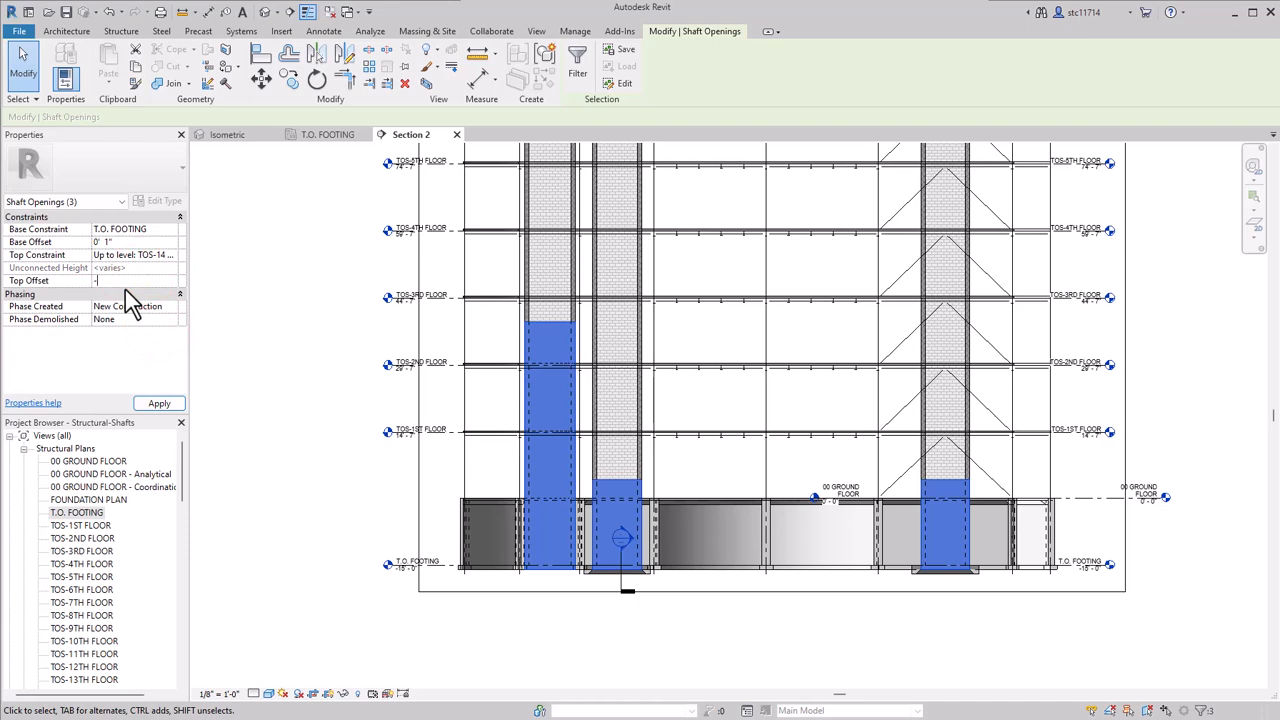
pyautogui.press('Return')
# - Examine the full-height shaft openings in the section and the cut floors along the shafts in the isometric view
pyautogui.scroll(-4, 331, 263)
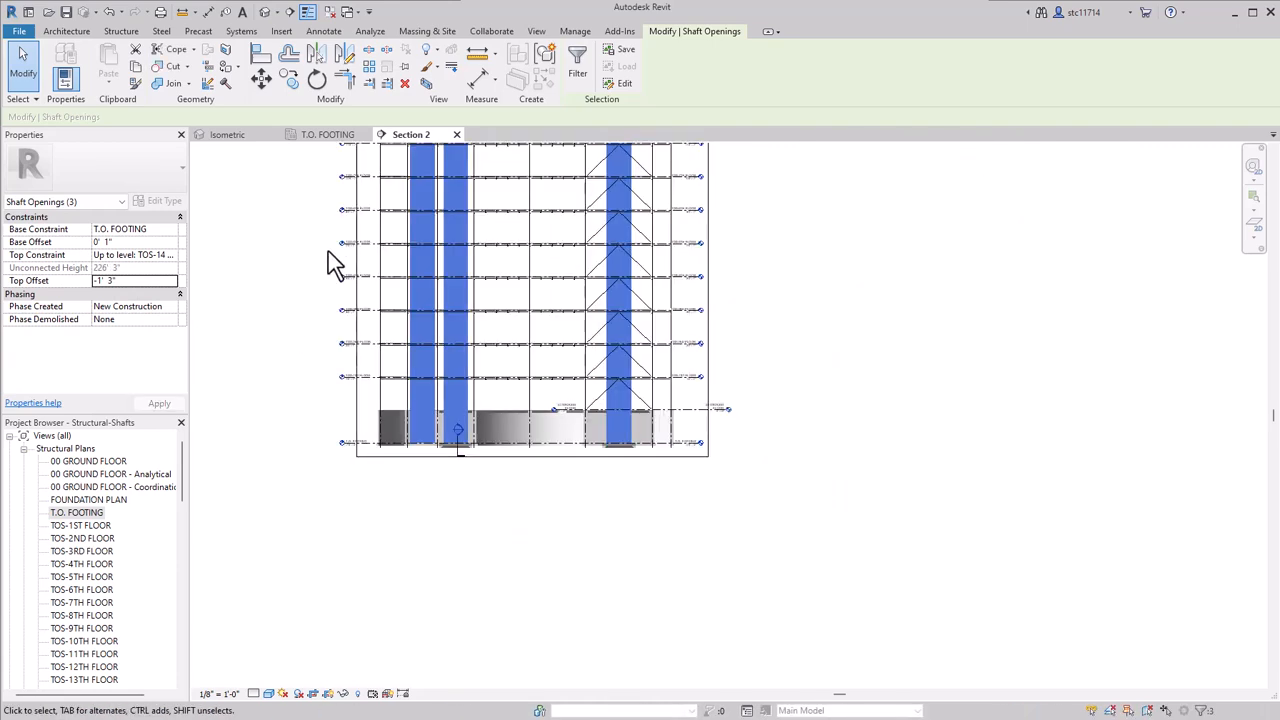
pyautogui.moveTo(331, 263); pyautogui.dragTo(466, 580, button='middle')
pyautogui.click(372, 325)
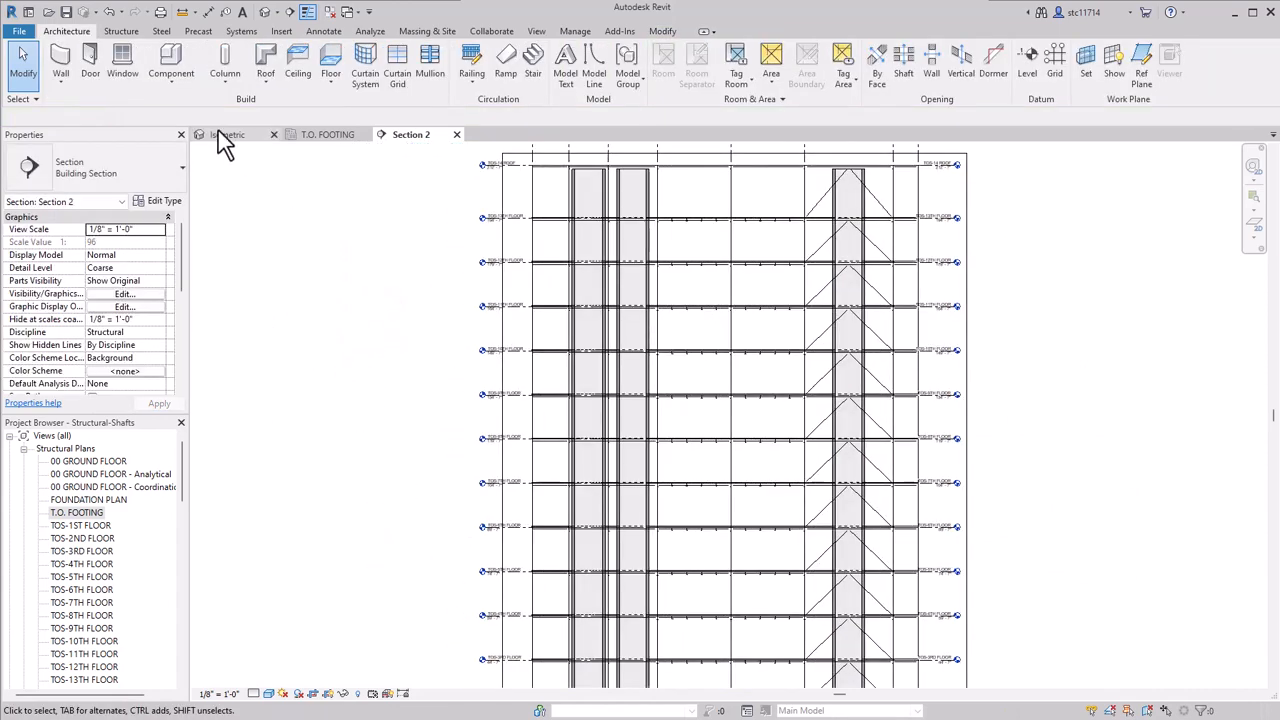
pyautogui.click(218, 132)
pyautogui.scroll(-1, 723, 428)
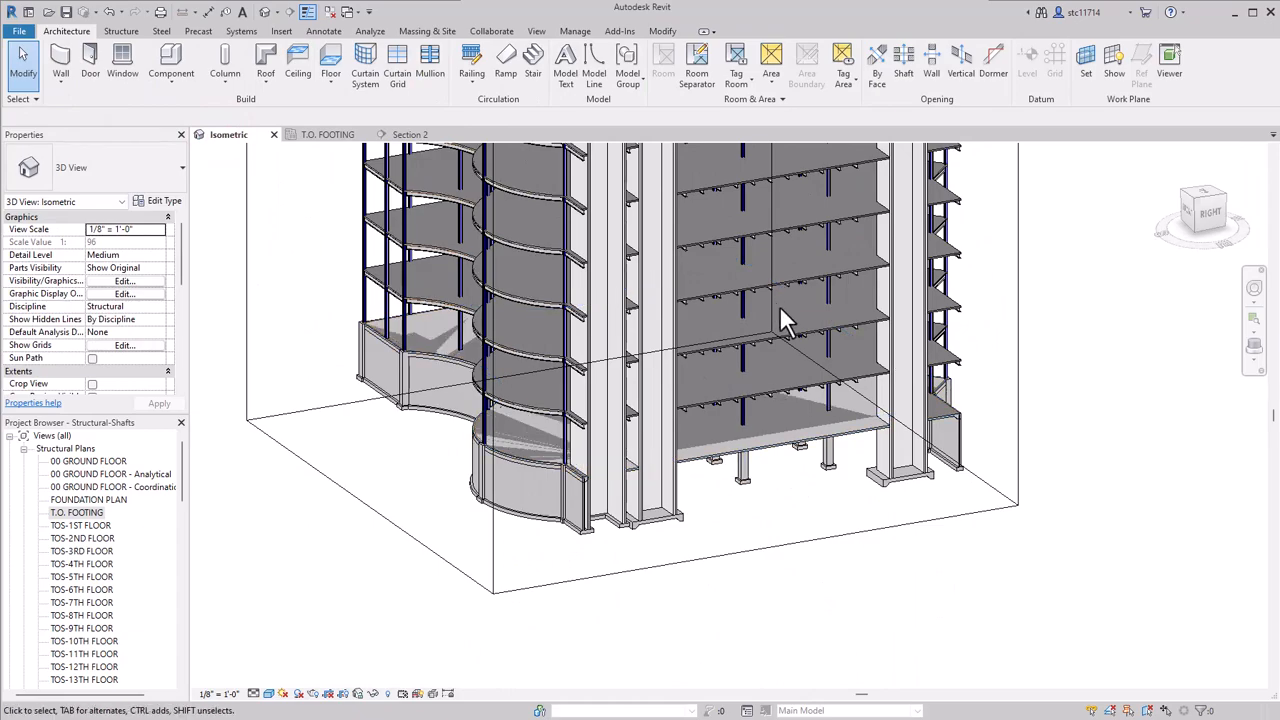
pyautogui.moveTo(802, 337); pyautogui.dragTo(758, 686, button='middle')
pyautogui.moveTo(706, 374); pyautogui.dragTo(691, 518, button='middle')
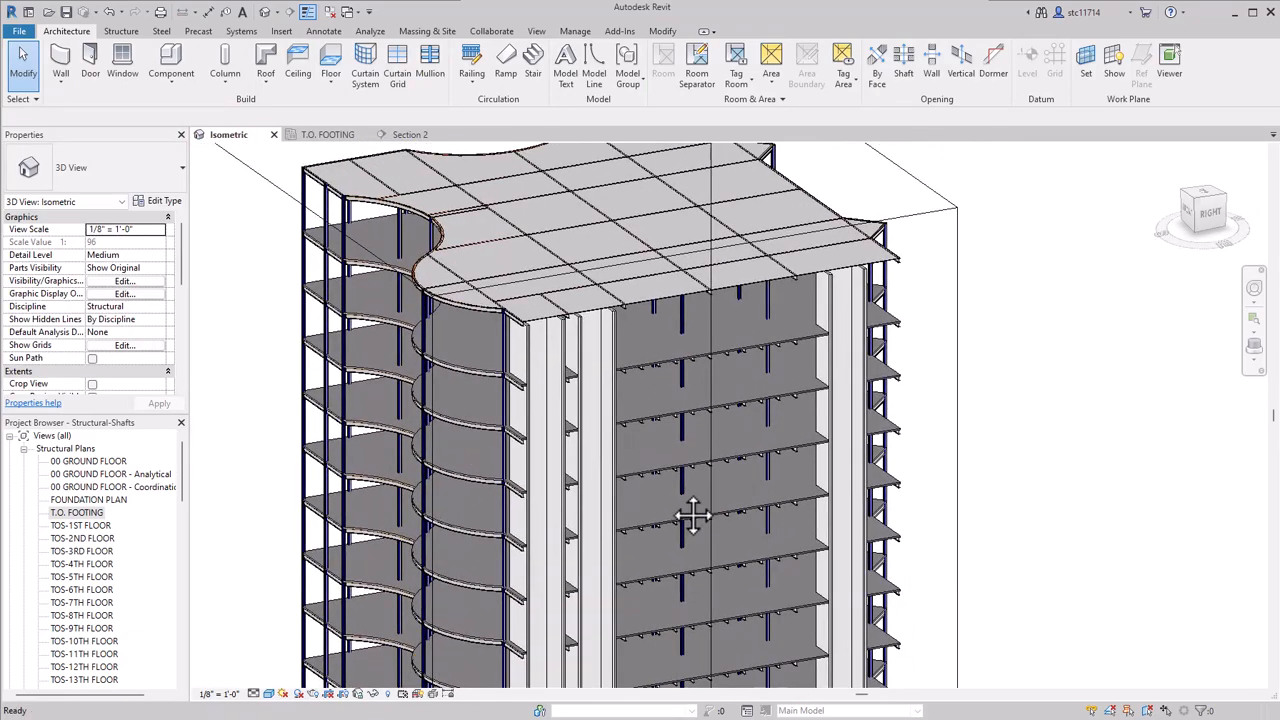
pyautogui.scroll(2, 558, 318)
pyautogui.scroll(-2, 1098, 362)
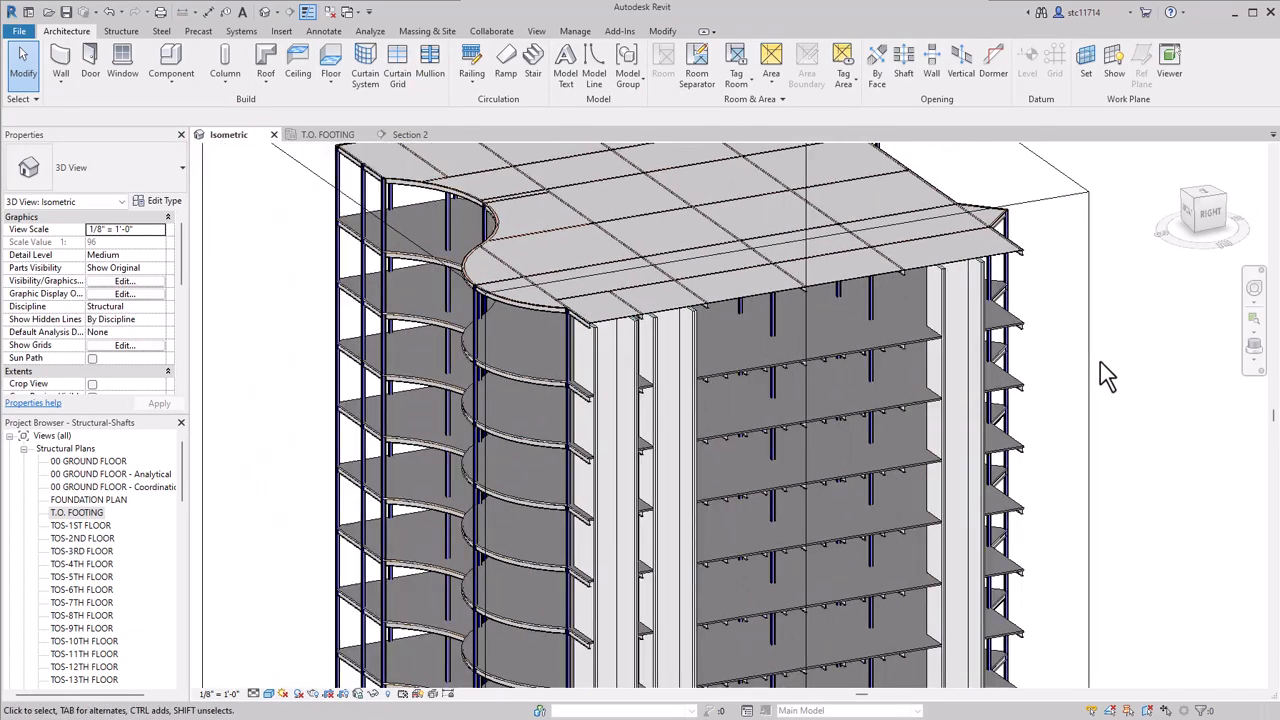
pyautogui.moveTo(1180, 456); pyautogui.dragTo(1131, 277, button='middle')
pyautogui.scroll(-1, 1094, 328)
pyautogui.scroll(-1, 1028, 340)
pyautogui.moveTo(1086, 431); pyautogui.dragTo(1035, 444, button='middle')
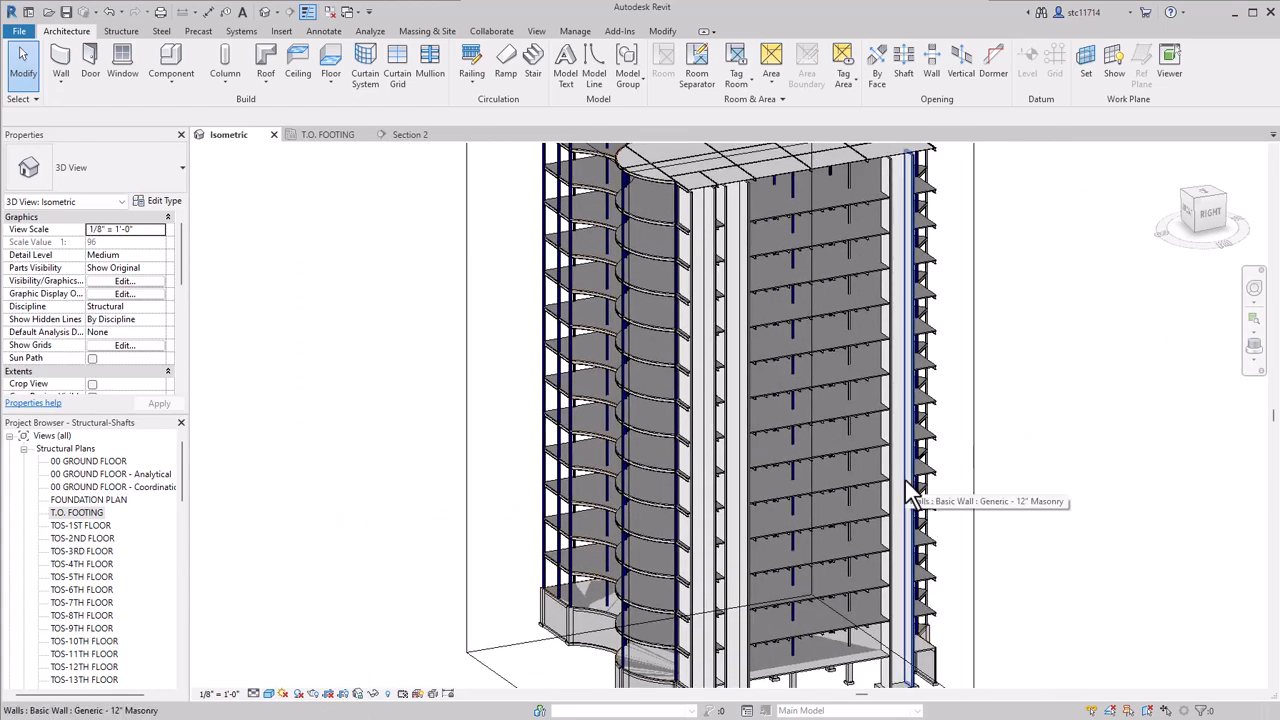